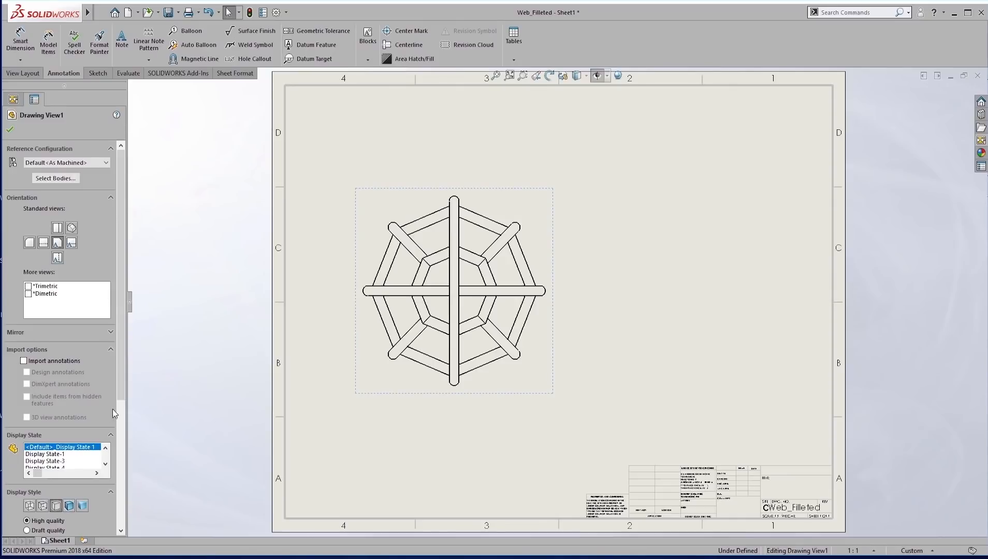
Give the web drawing view a custom scale of 3:2.
left_click_drag(121, 385, 108, 498)
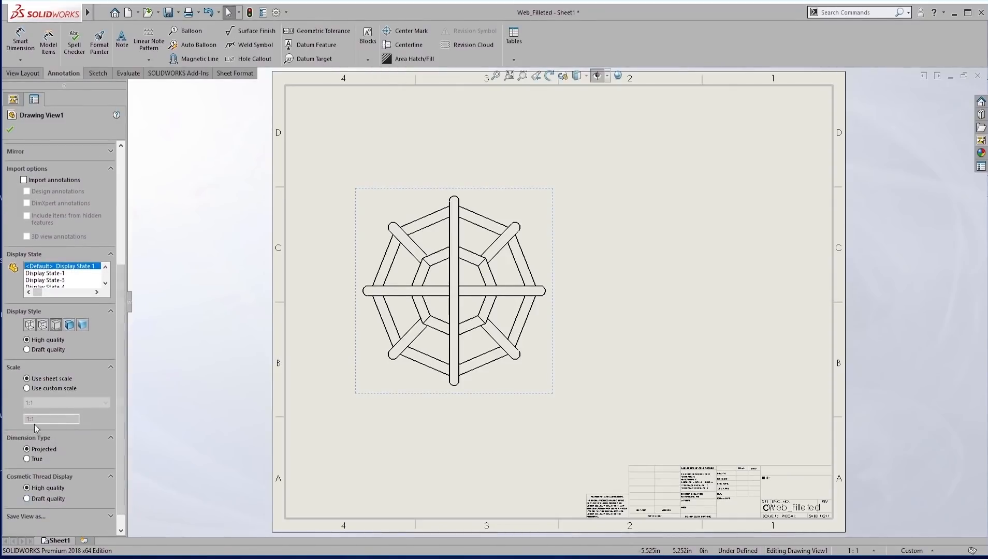
left_click(27, 388)
left_click(46, 404)
left_click(77, 430)
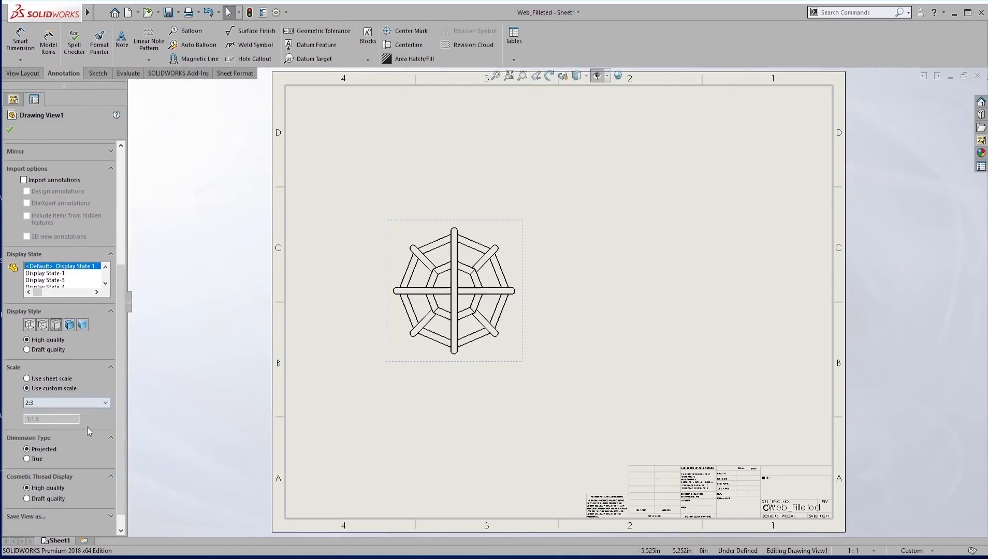
left_click(56, 403)
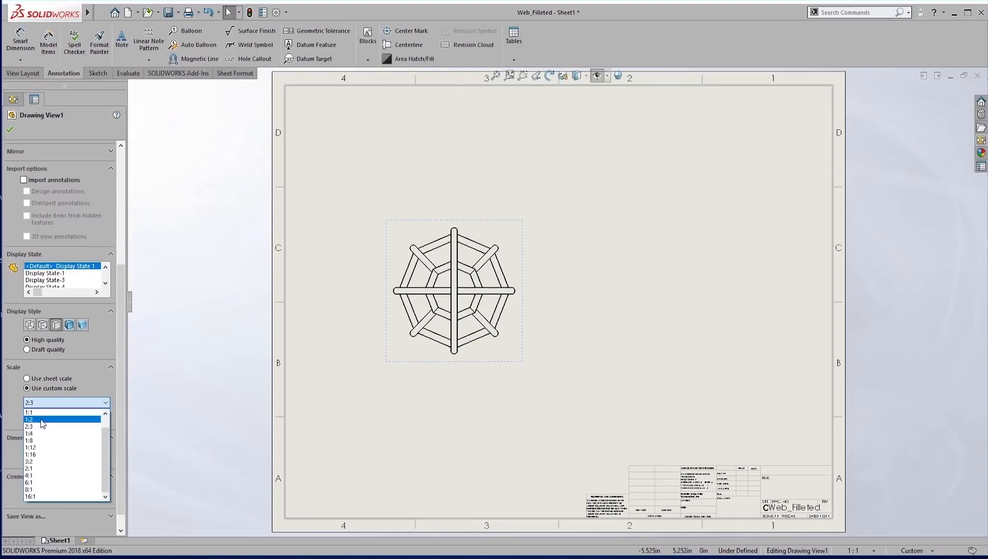
left_click(52, 463)
left_click(431, 129)
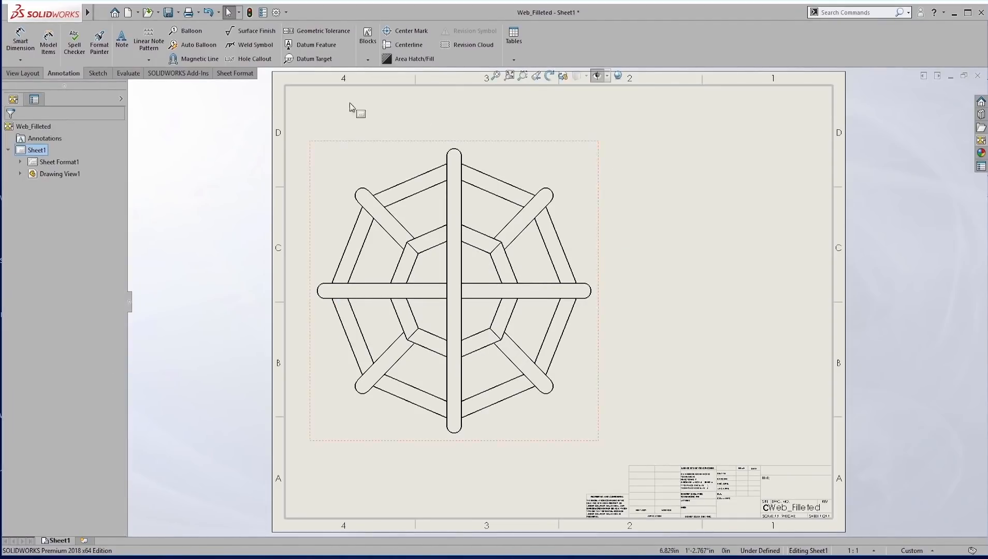
Insert a weldment cut list for the web drawing view, using the cut list template and the Default<As Welded> configuration.
mouse_move(87, 12)
left_click(184, 11)
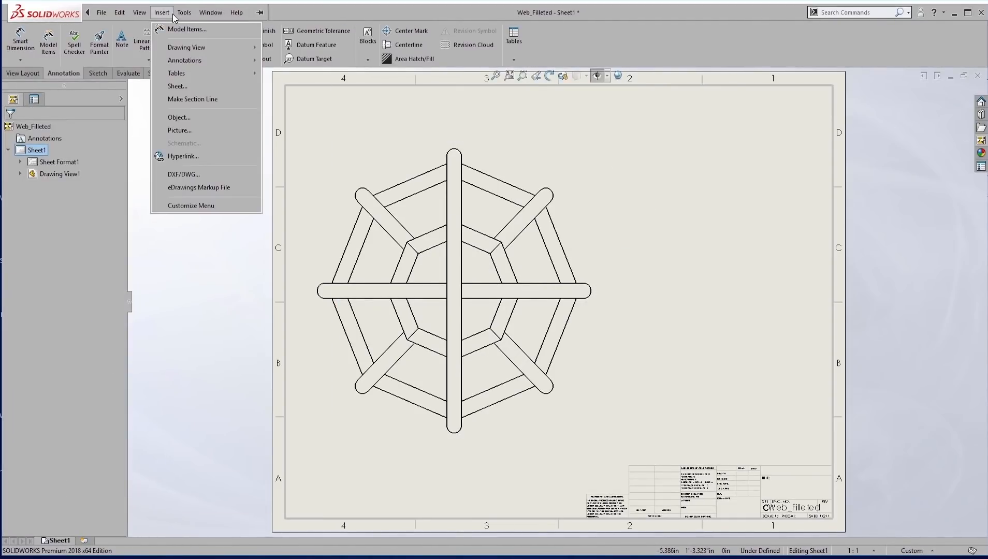
mouse_move(178, 78)
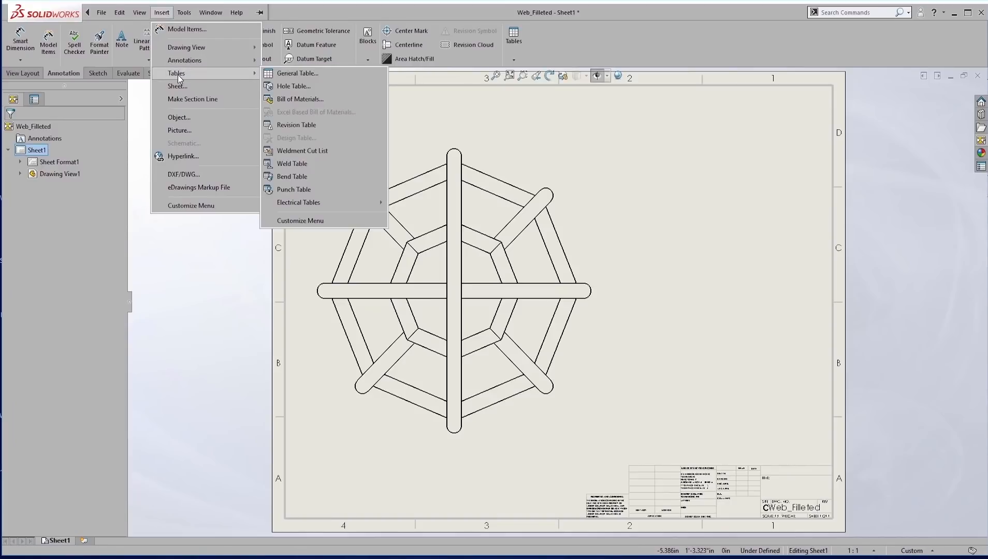
left_click(311, 151)
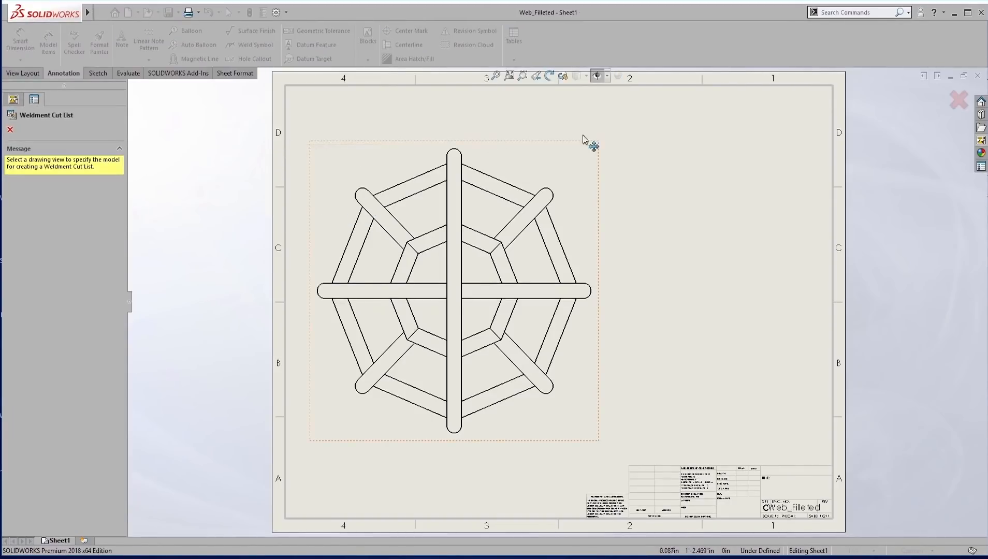
left_click(502, 148)
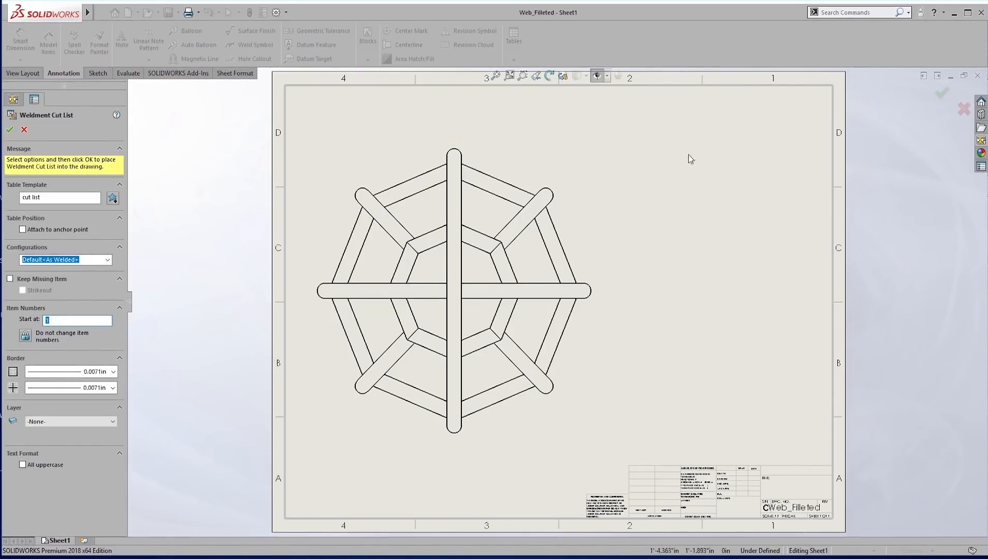
left_click(10, 130)
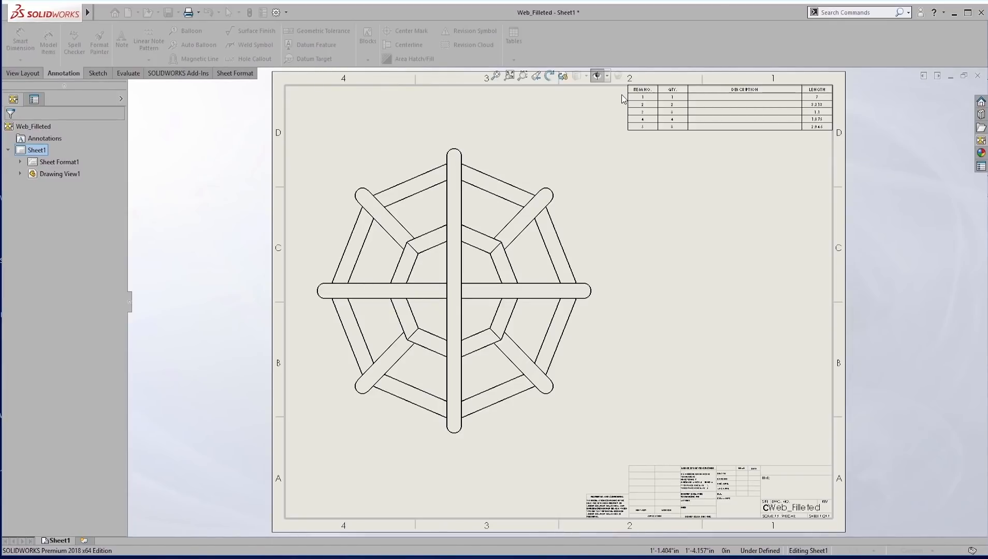
Reduce the cut list to the ITEM NO., QTY. and LENGTH columns, and fit the table into the sheet border's upper-right corner.
left_click(743, 84)
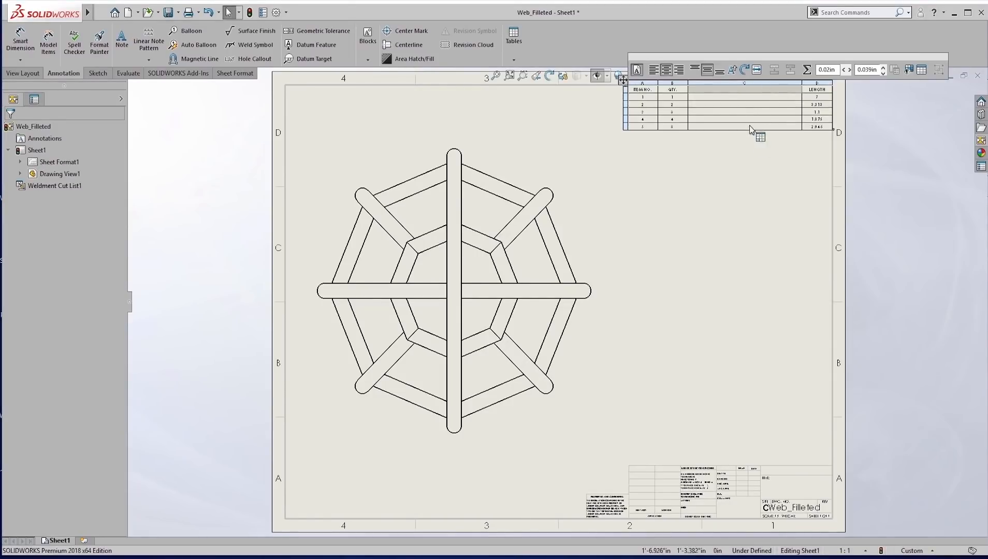
left_click_drag(817, 82, 725, 85)
right_click(792, 127)
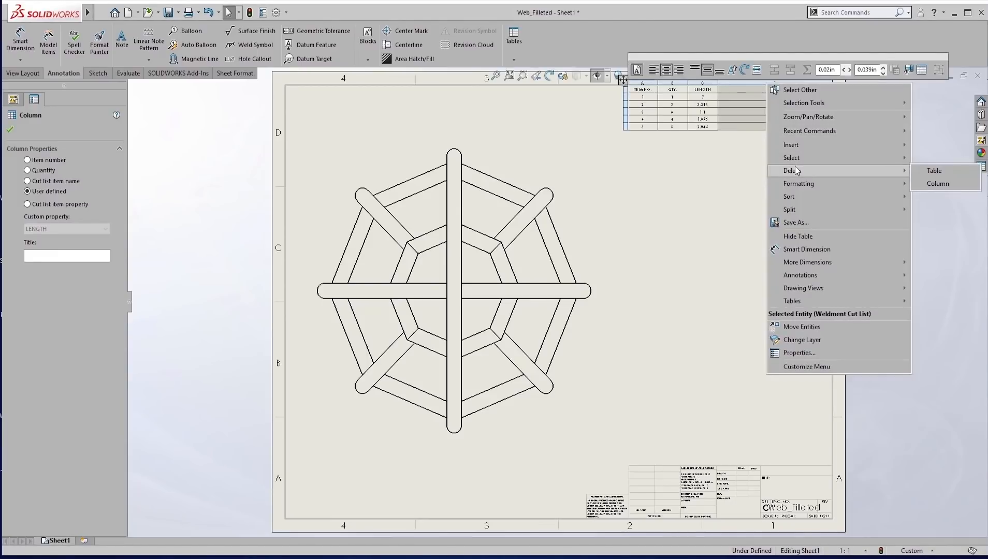
left_click(932, 183)
left_click_drag(625, 83, 737, 81)
left_click(778, 220)
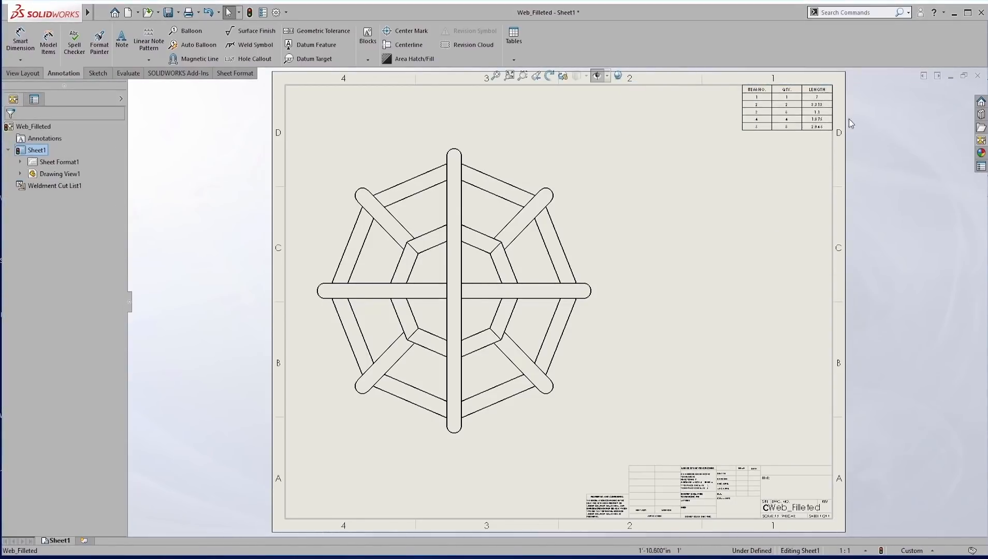
Examine the quantities and lengths in the cut list and compare them with the pieces in the web view.
scroll(782, 207, "down", 6)
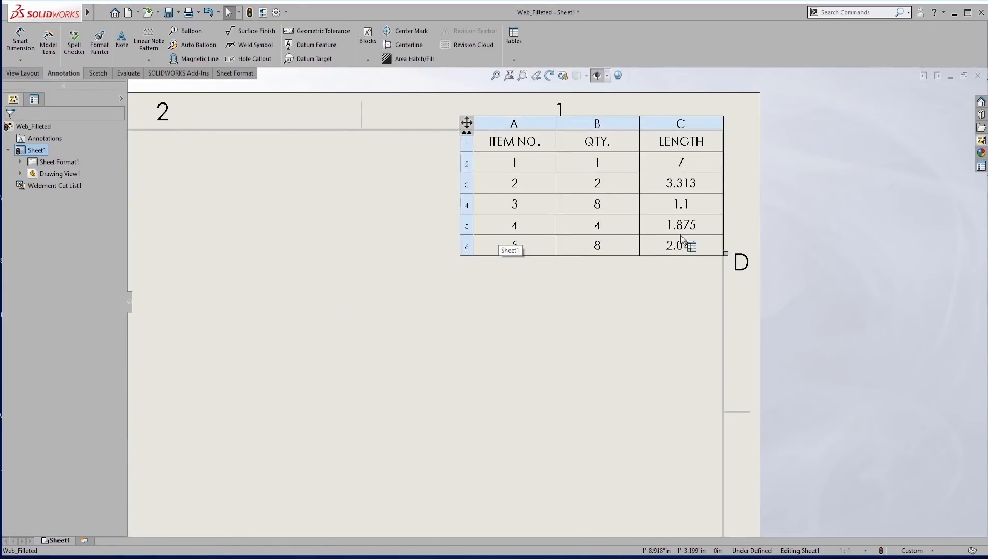
scroll(535, 338, "up", 5)
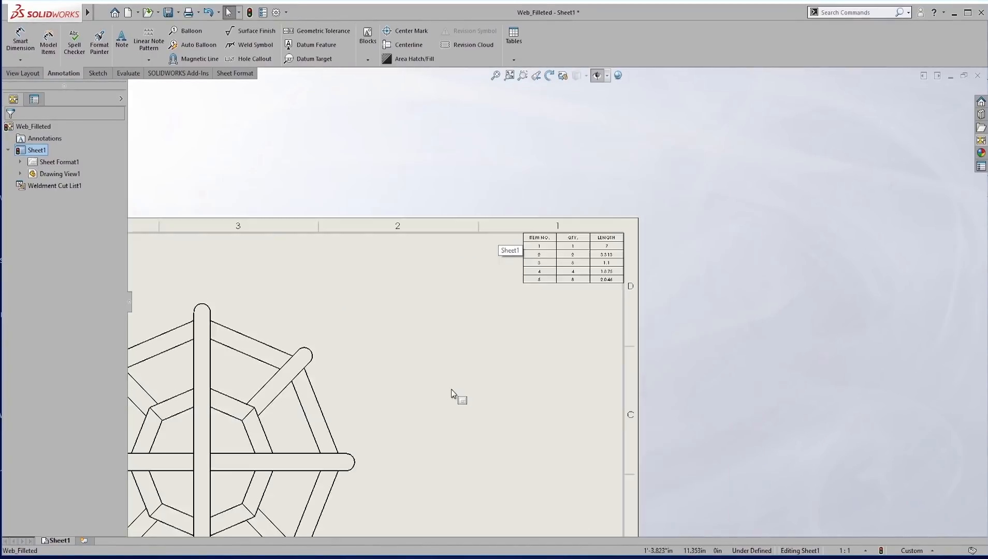
scroll(382, 423, "up", 3)
scroll(457, 425, "down", 1)
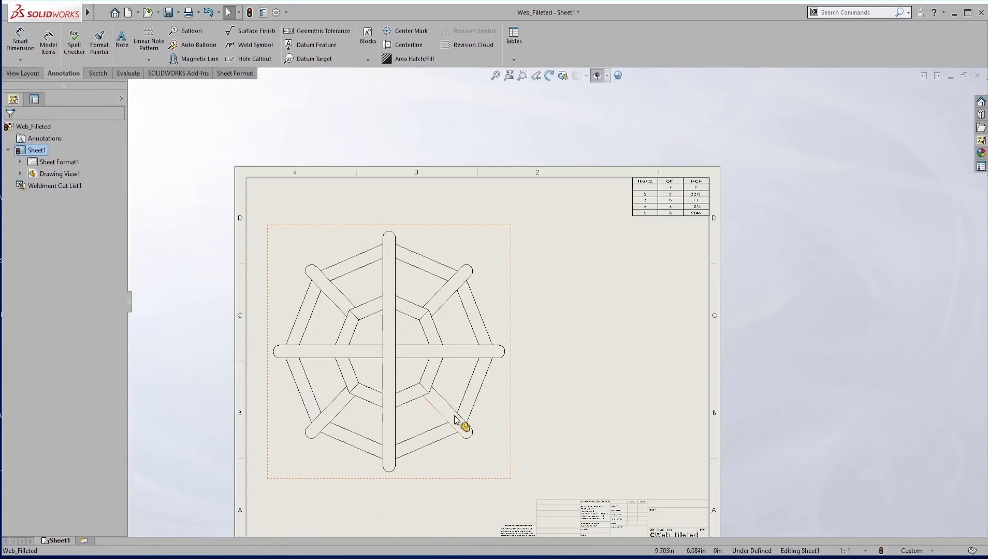
scroll(678, 199, "down", 3)
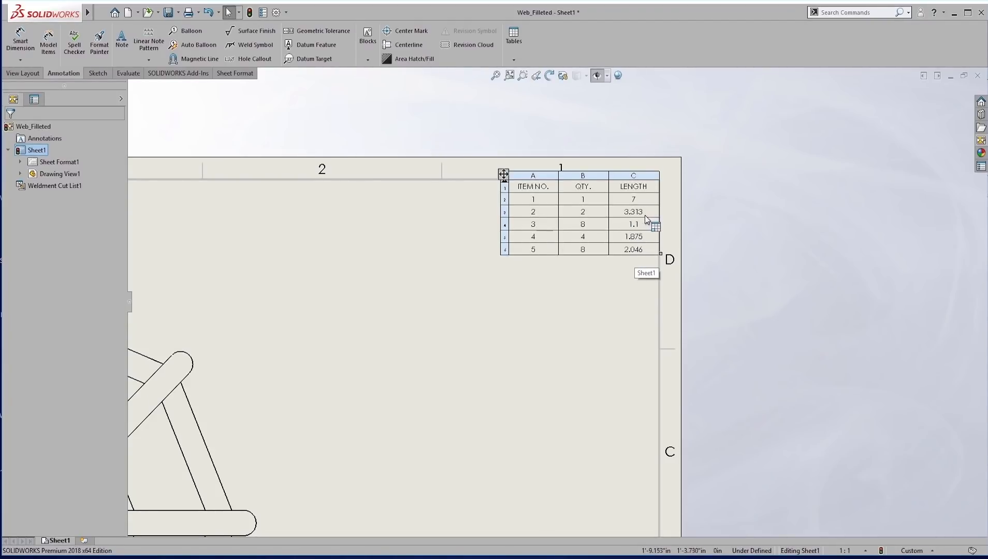
scroll(492, 373, "up", 1)
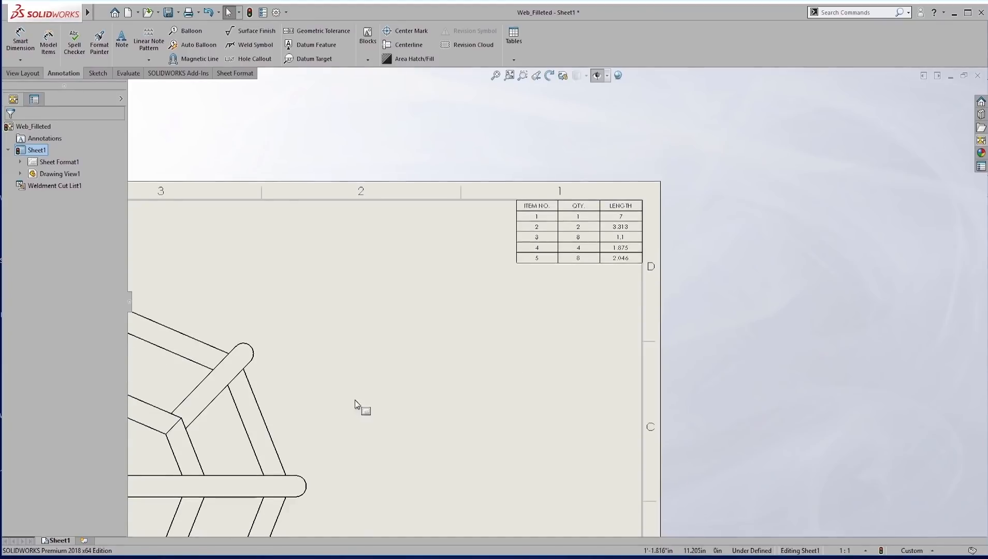
scroll(252, 438, "up", 2)
scroll(443, 395, "down", 1)
scroll(527, 380, "up", 1)
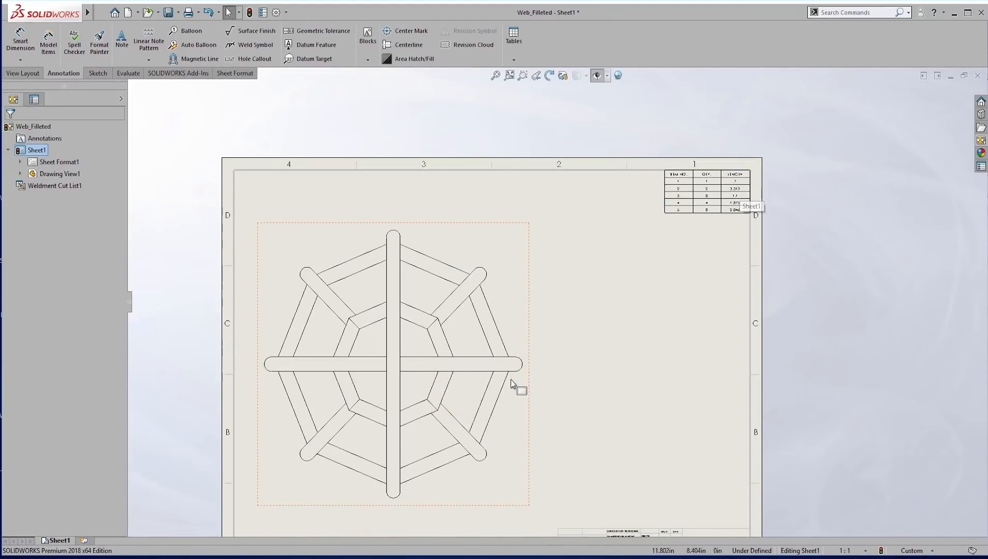
scroll(477, 415, "up", 1)
scroll(489, 431, "down", 1)
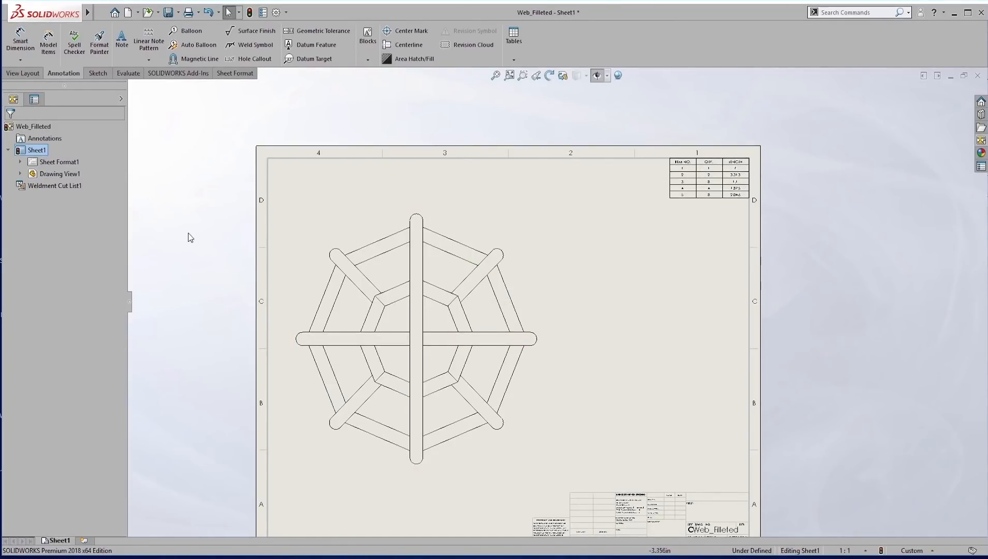
Add automatic item-number balloons to the web view, stacked in a column along its right side.
left_click(196, 44)
left_click(67, 256)
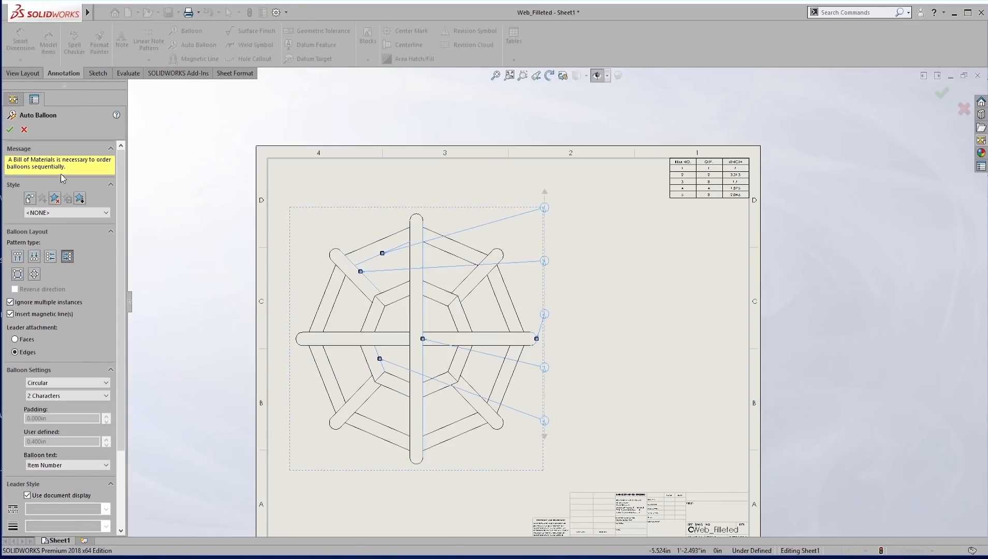
left_click(10, 129)
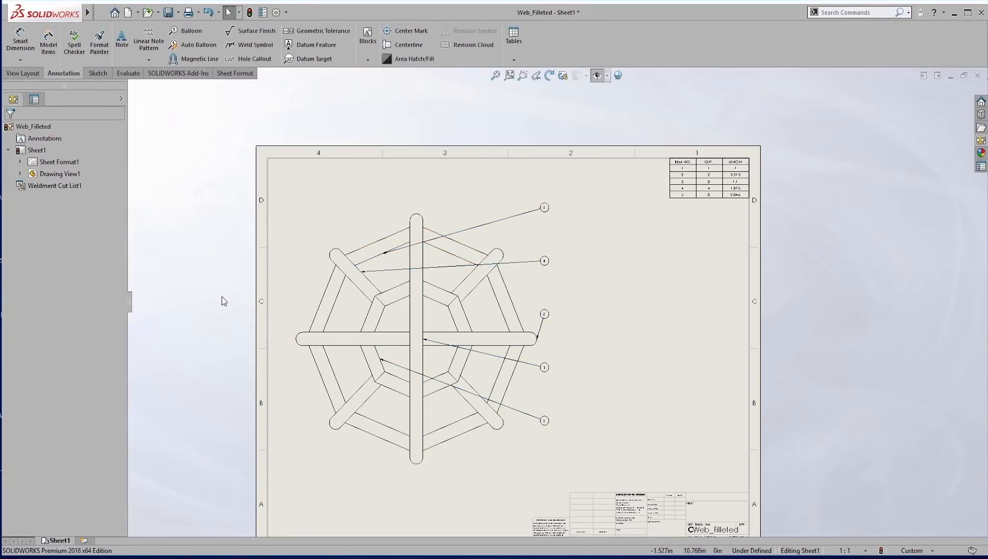
Switch to the Web_Filleted part and check which sticks belong to the third cut list item, Cut-List-Item21.
key("ctrl+Tab")
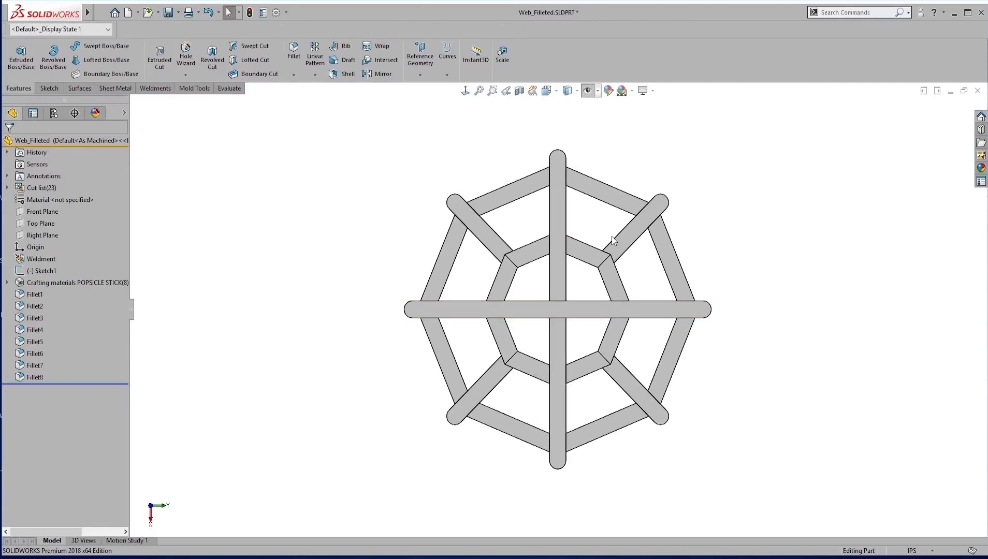
left_click(596, 263)
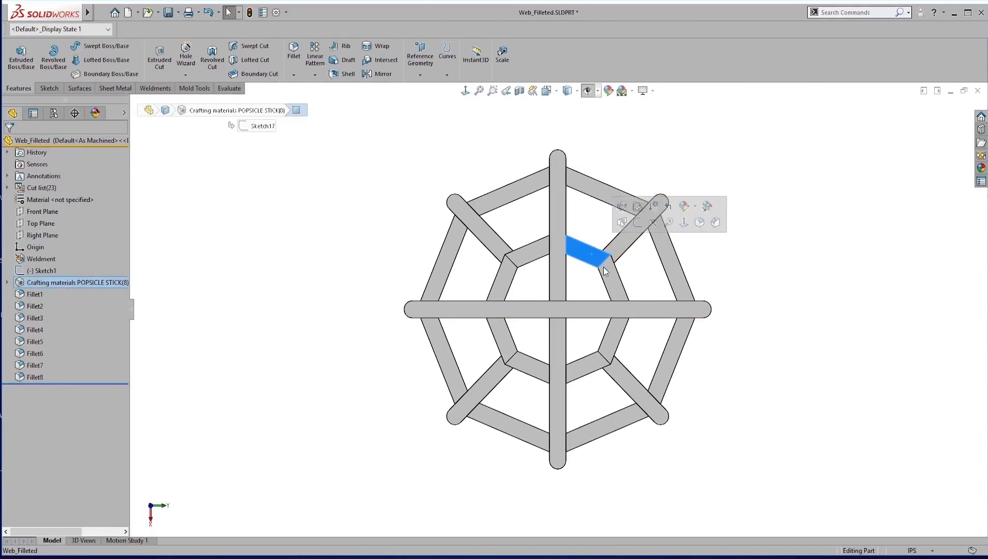
left_click(203, 227)
left_click(7, 188)
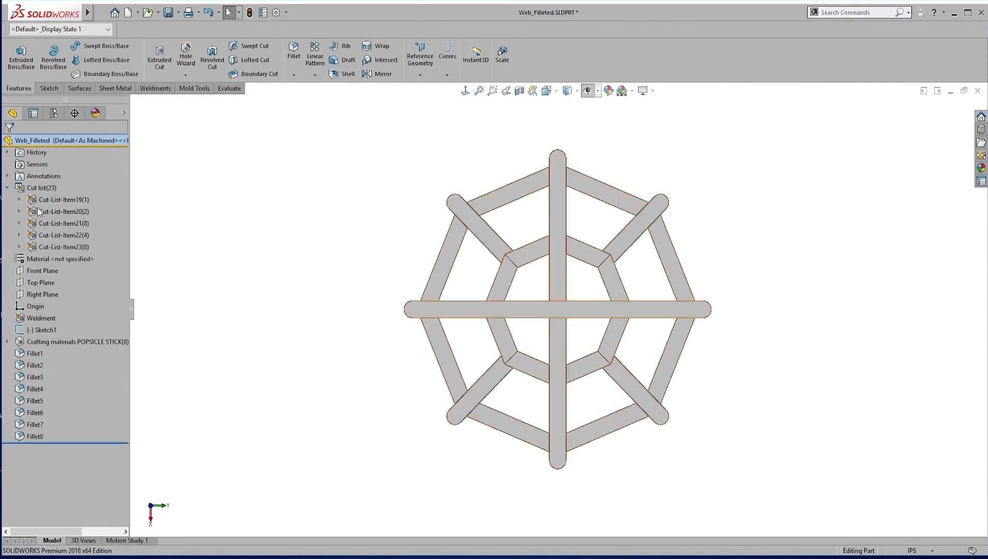
left_click(51, 224)
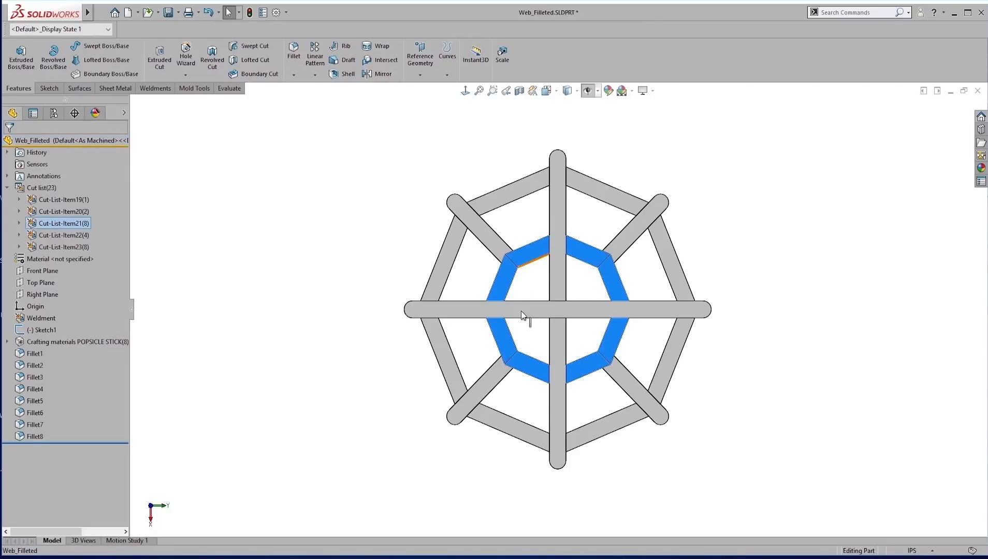
left_click(416, 240)
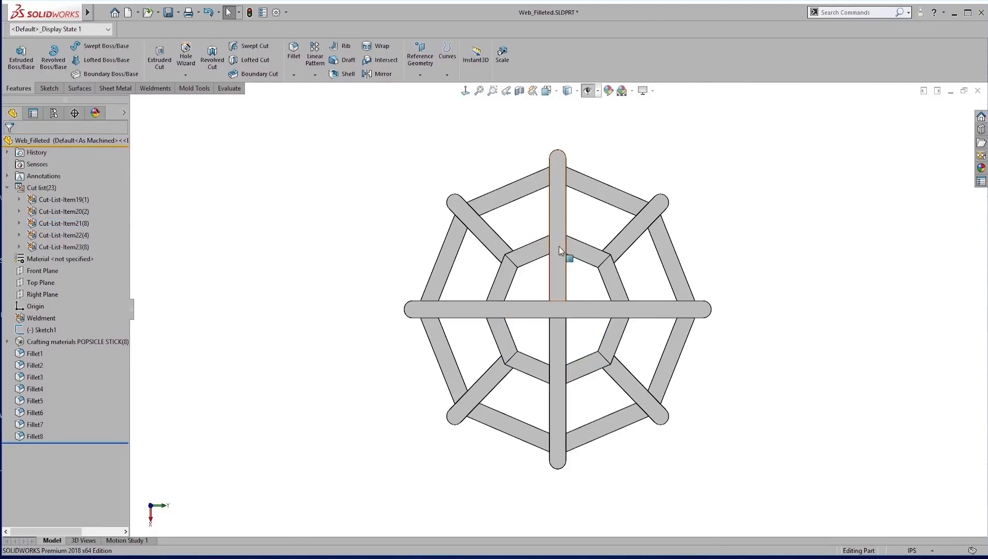
Isolate the upper-right diagonal spoke, save it as a display state named End Piece, and leave the isolated view.
left_click(633, 237)
right_click(632, 236)
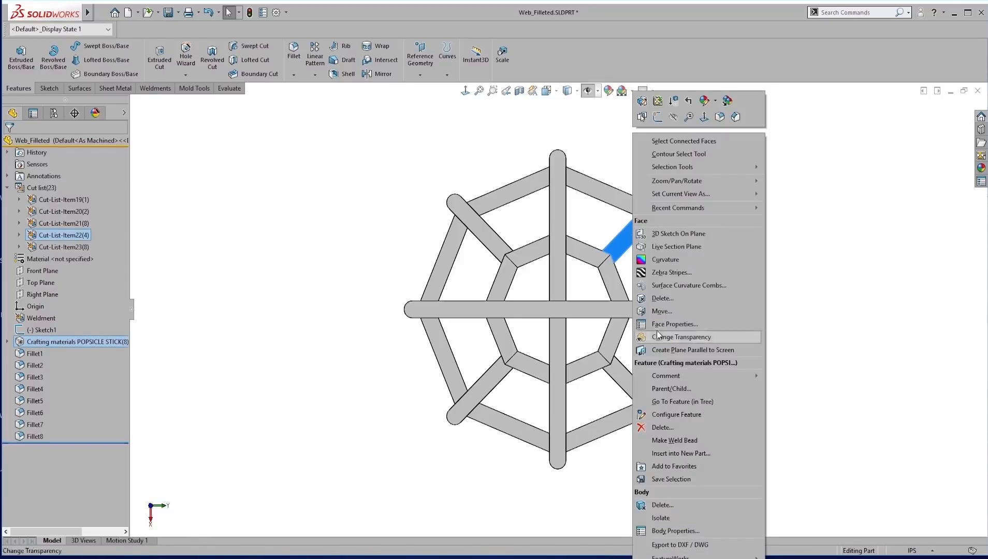
left_click(670, 520)
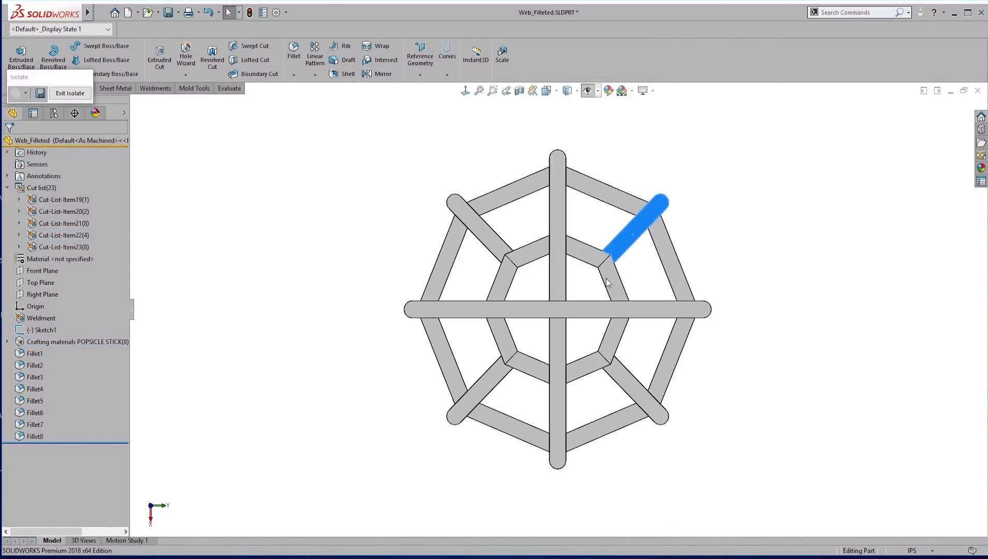
key("f")
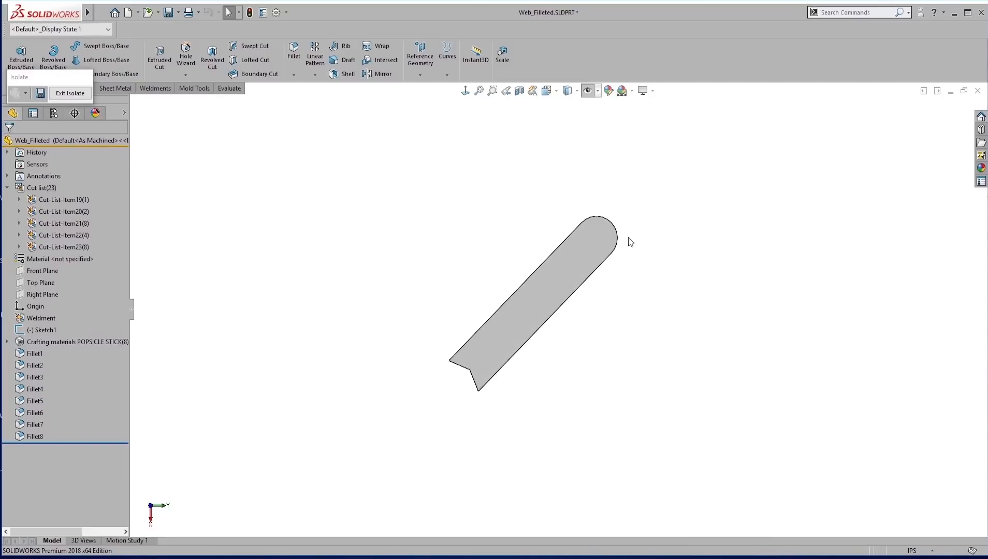
left_click(40, 93)
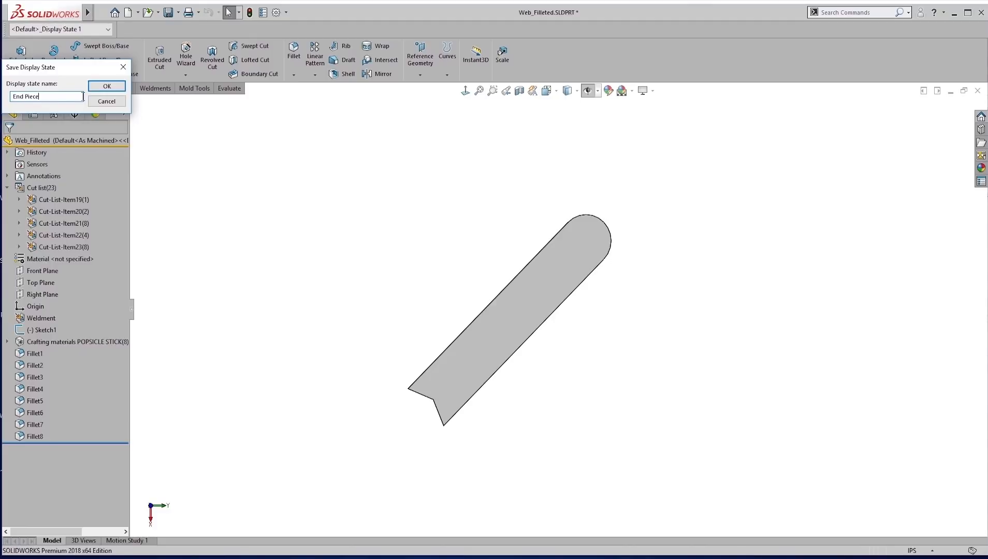
key("Return")
left_click(77, 95)
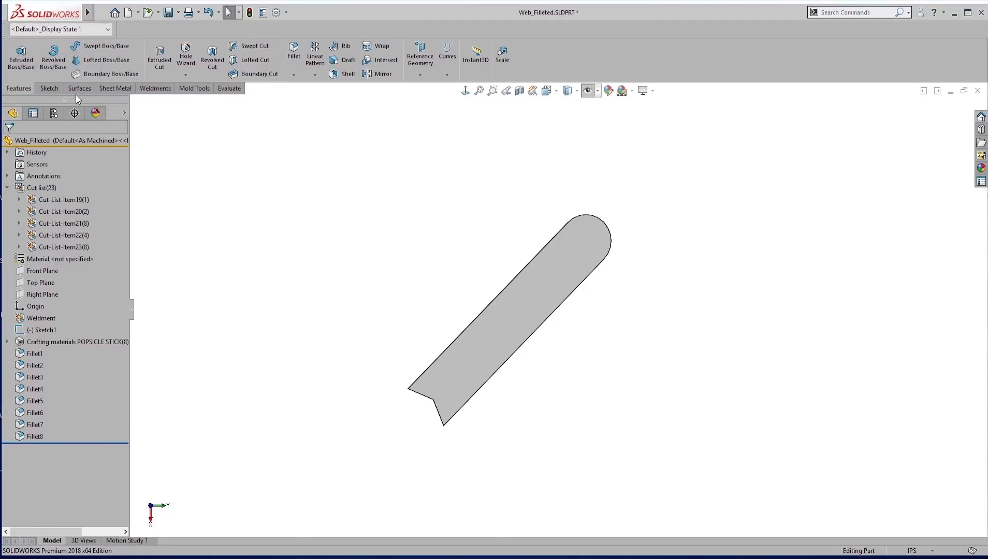
Return to the Web_Filleted drawing and add a second sheet.
key("z")
key("z")
key("z")
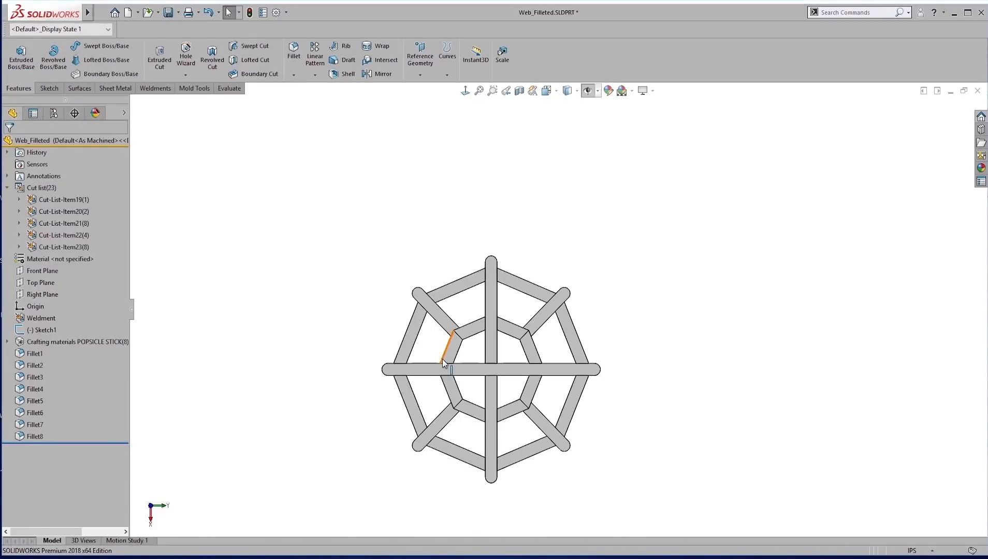
key("ctrl+Tab")
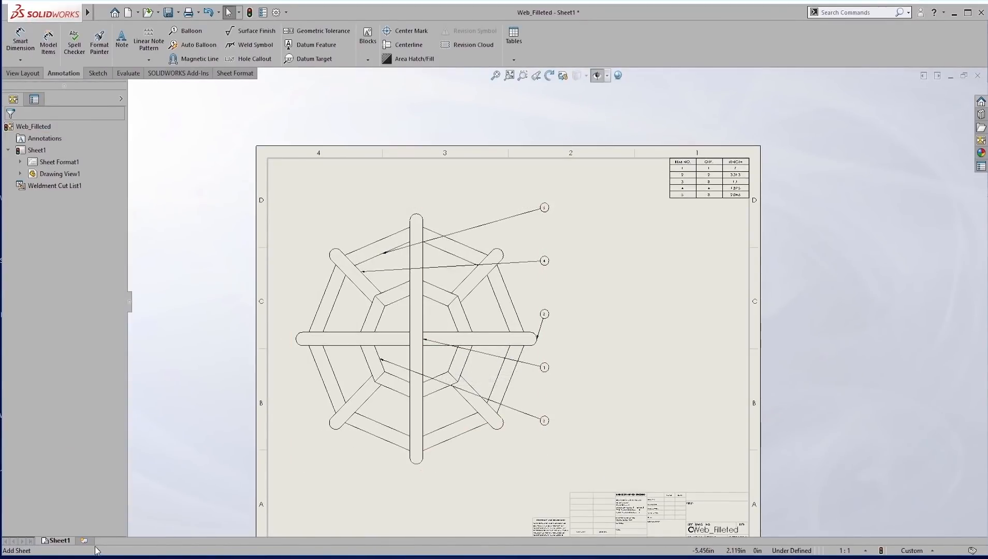
left_click(95, 546)
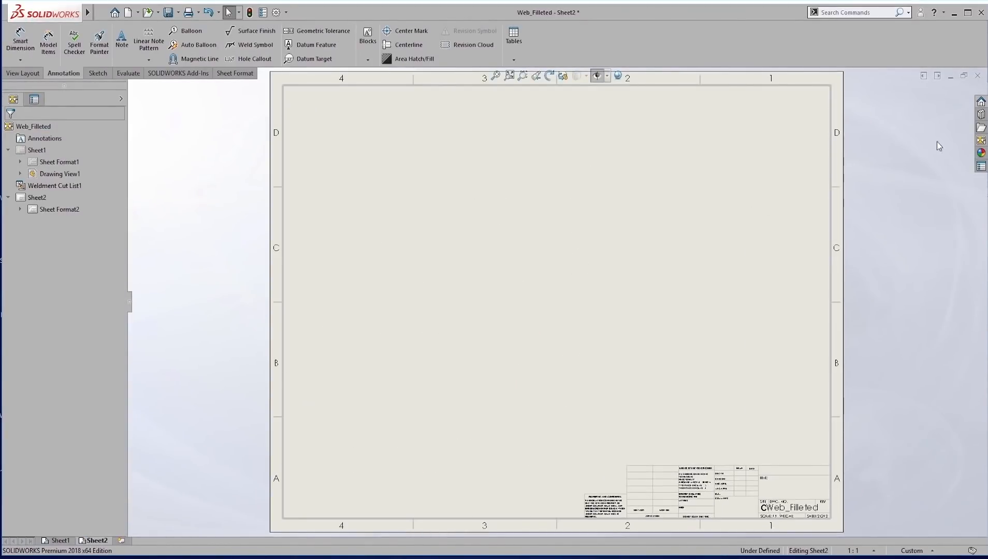
Place the front view of the web on Sheet2 and set its display state to End Piece.
left_click(980, 140)
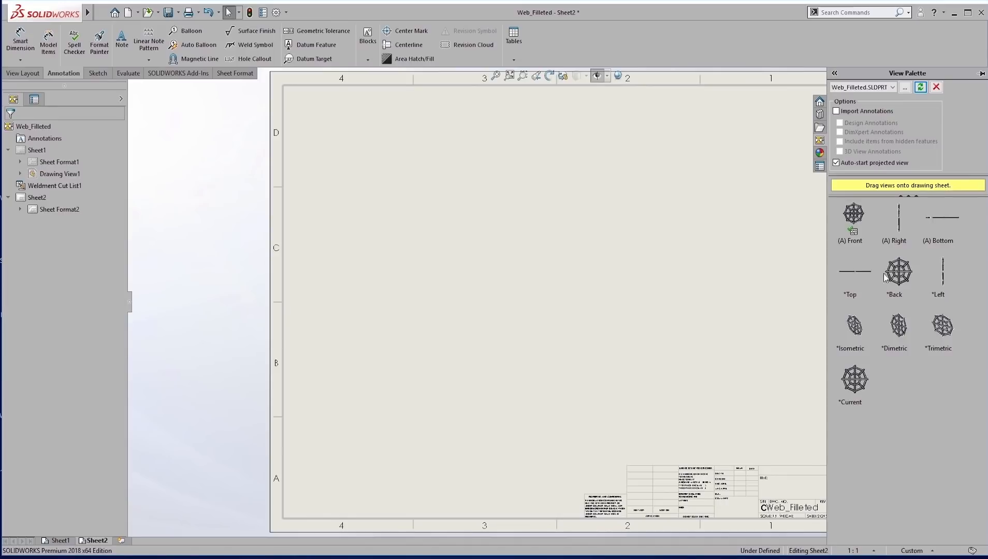
mouse_move(857, 224)
left_mouse_down()
mouse_move(732, 249)
mouse_move(475, 258)
mouse_move(496, 297)
mouse_move(559, 280)
left_mouse_up()
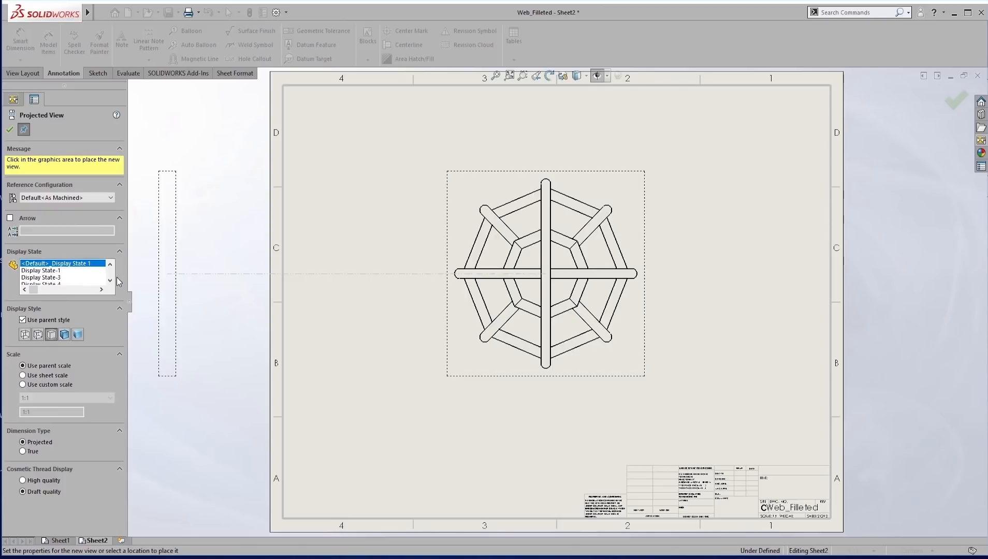
scroll(109, 280, "down", 2)
left_click(32, 278)
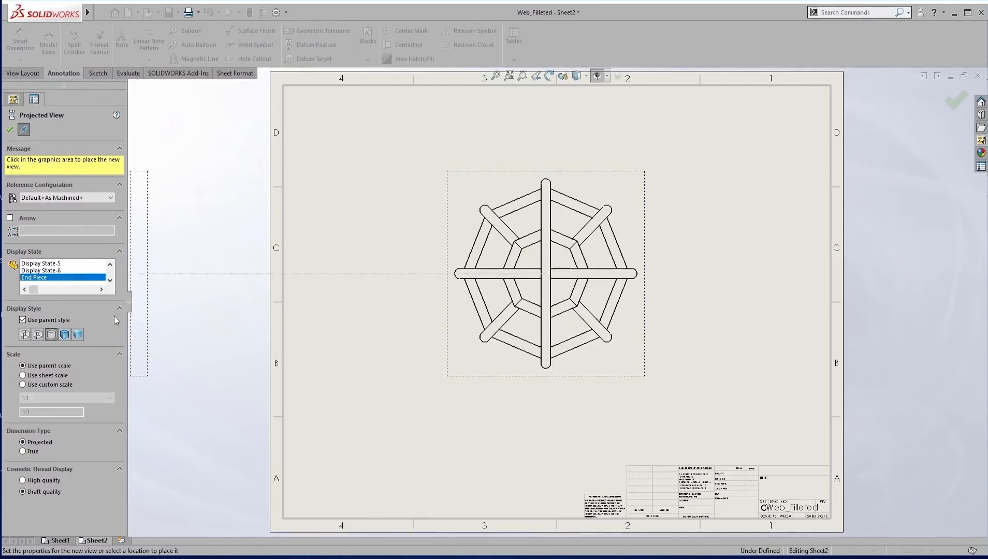
key("Escape")
left_click(449, 291)
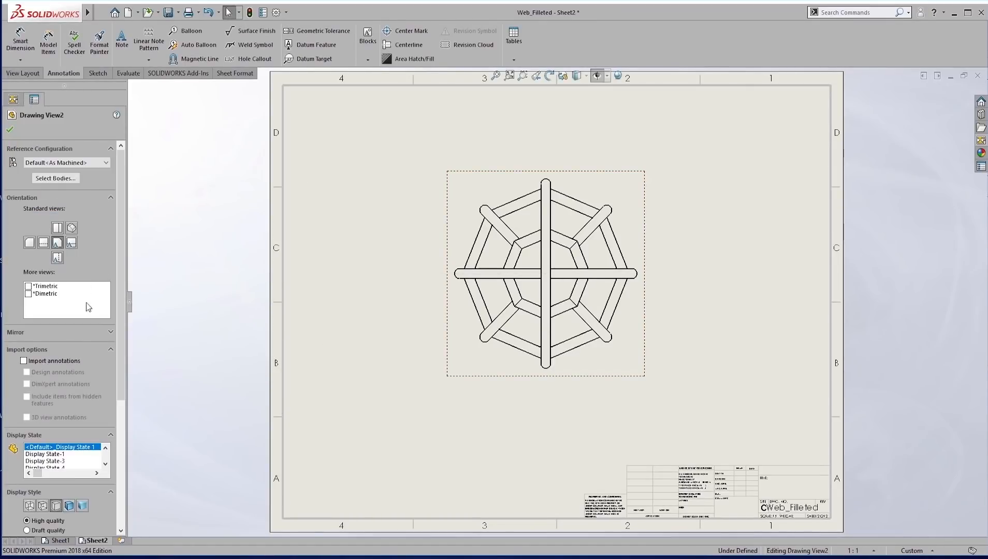
scroll(106, 465, "down", 5)
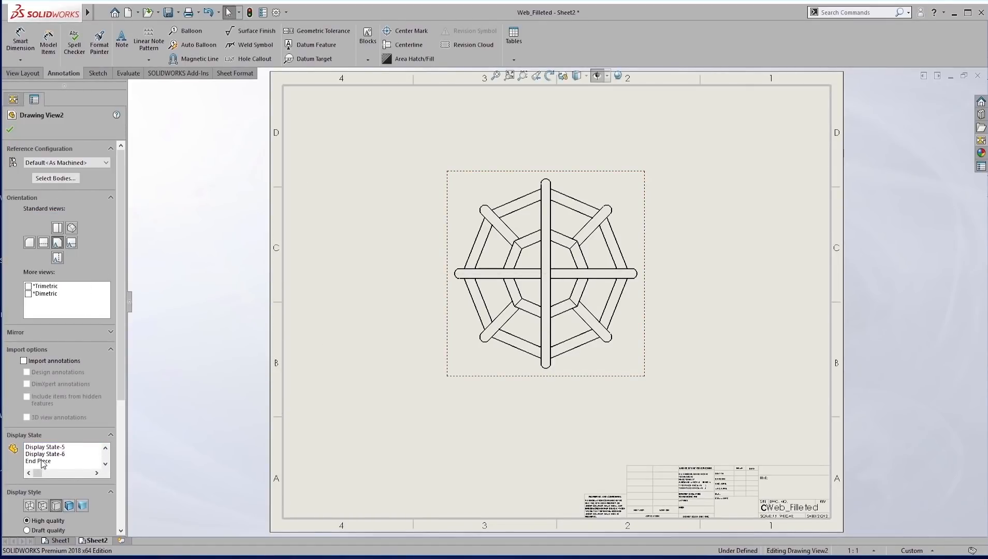
left_click(43, 461)
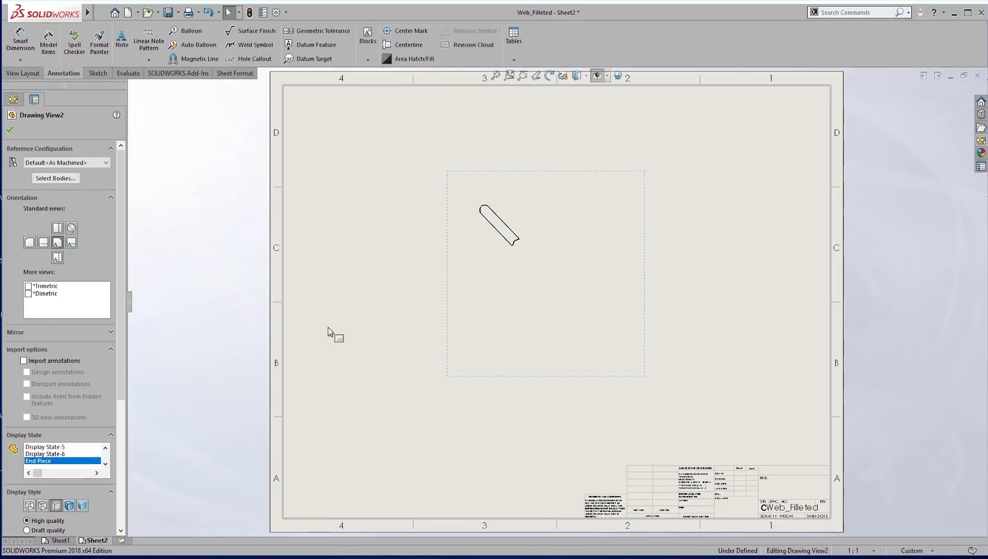
Set the End Piece view to a custom scale of 4:1 and move it so the stick lies in the middle of the sheet.
scroll(355, 207, "down", 1)
left_click_drag(121, 389, 124, 497)
left_click(26, 399)
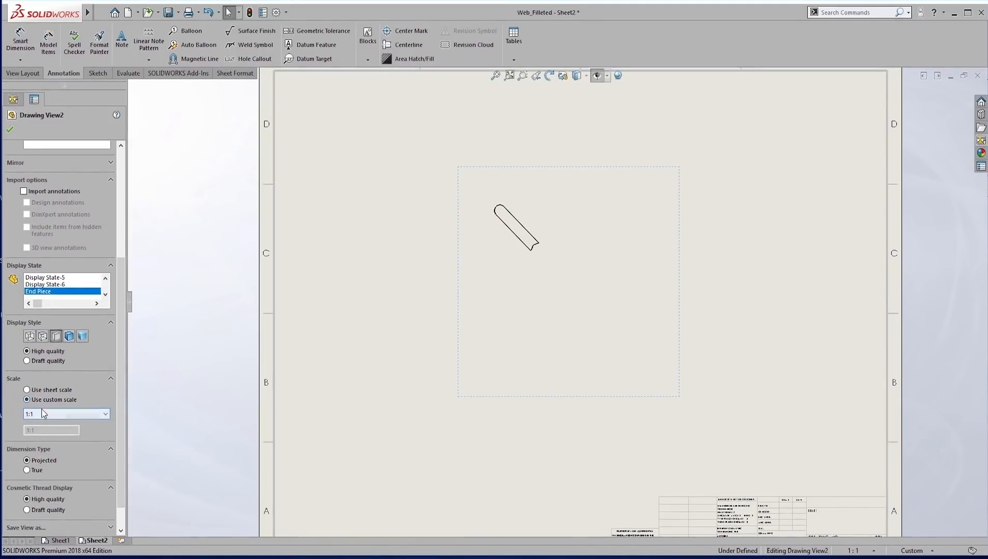
left_click(42, 414)
left_click(41, 487)
key("f")
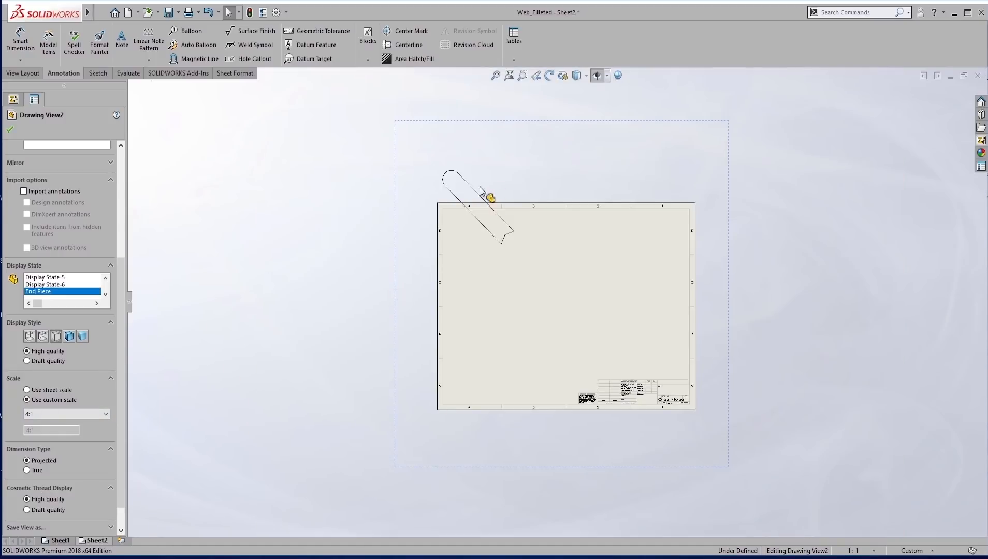
left_click_drag(469, 124, 556, 224)
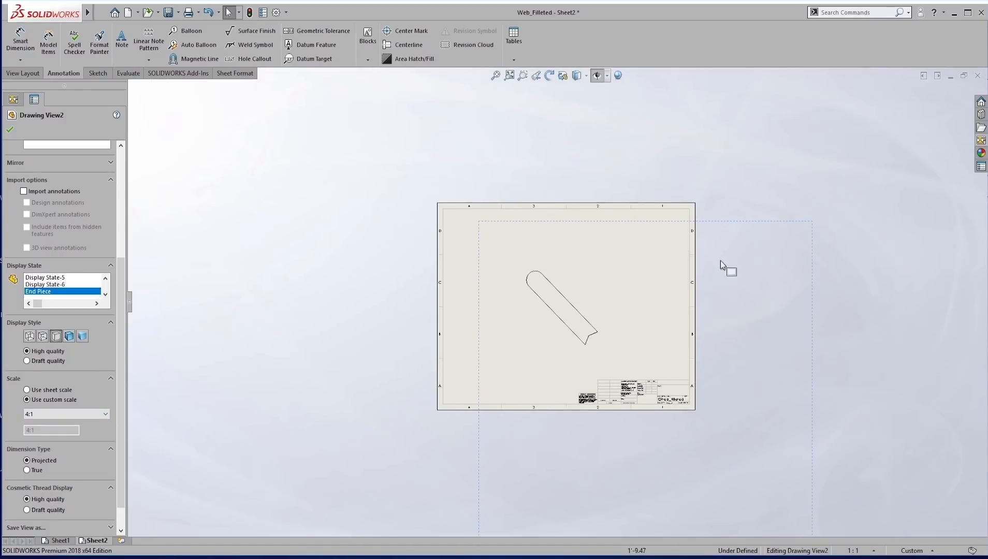
left_click(839, 327)
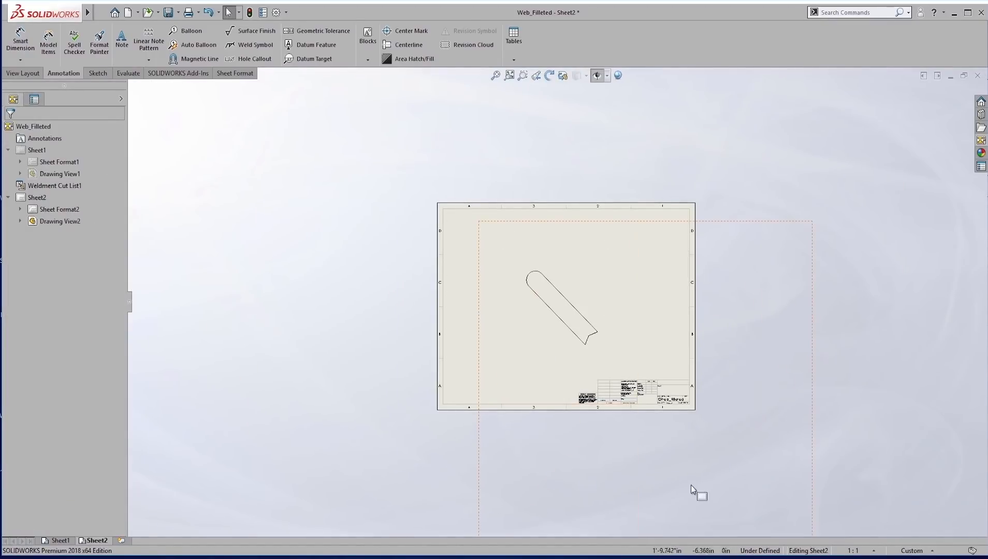
scroll(810, 374, "down", 3)
scroll(340, 156, "up", 2)
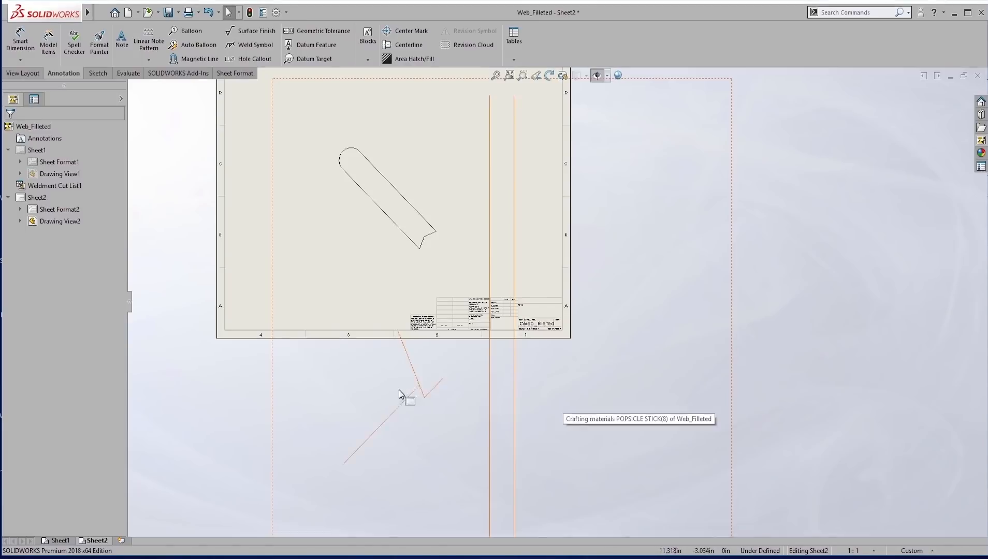
key("Escape")
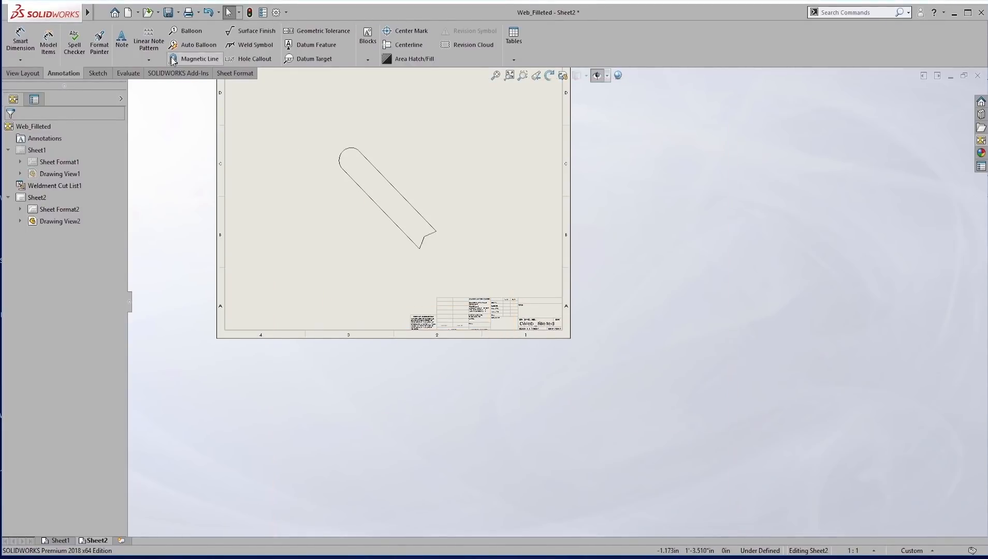
left_click(20, 39)
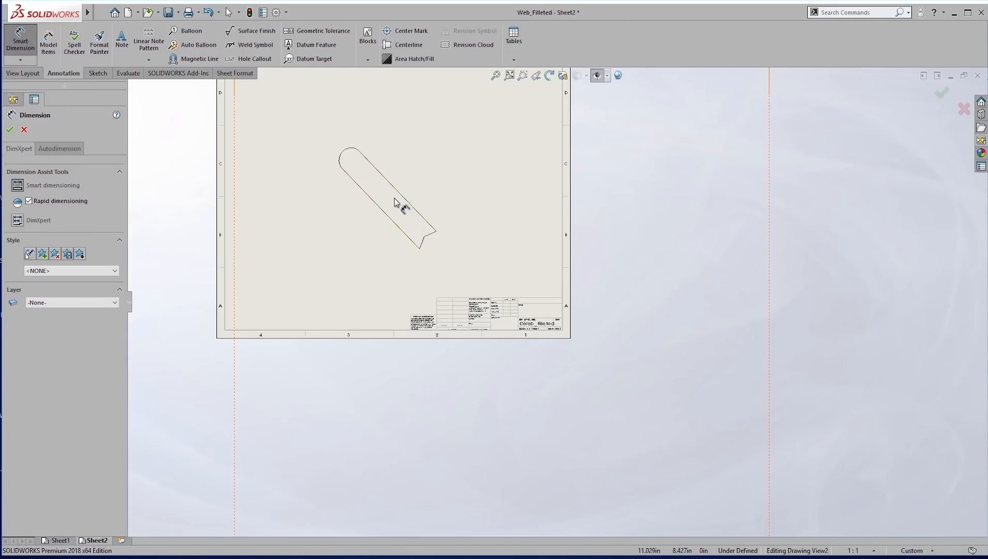
scroll(395, 199, "down", 3)
key("Escape")
key("f")
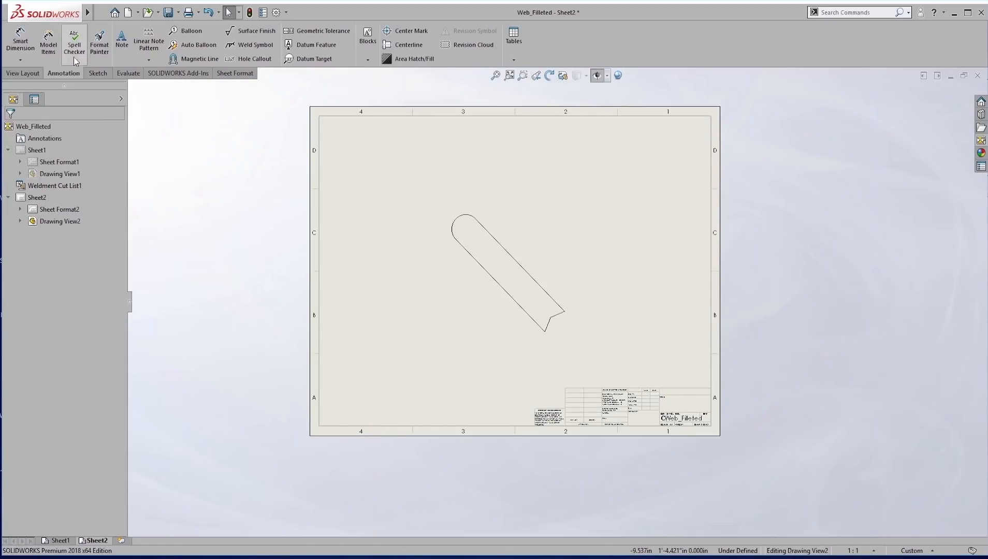
Dimension the angle between the stick's upper long edge and the adjoining edge of its notched end.
left_click(21, 41)
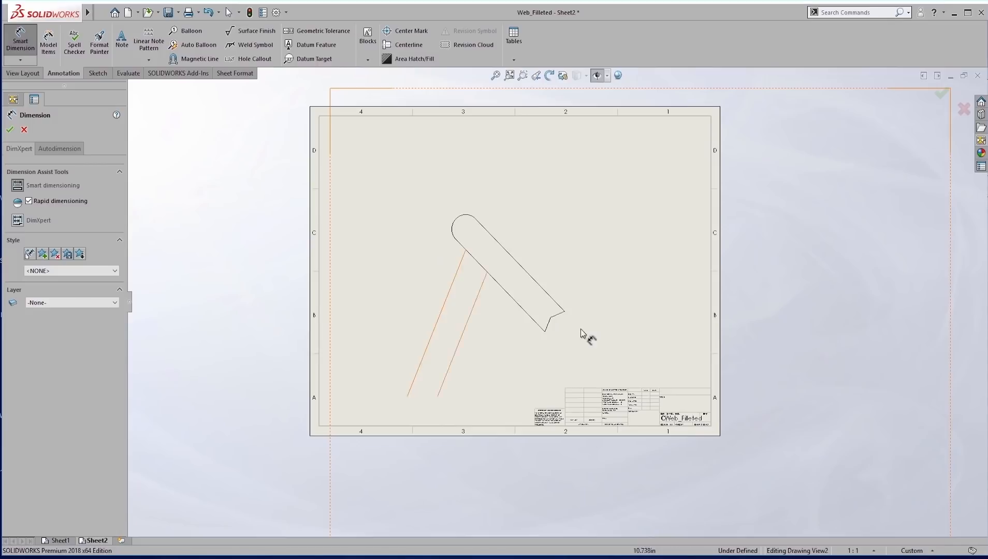
scroll(561, 321, "down", 3)
scroll(558, 322, "down", 1)
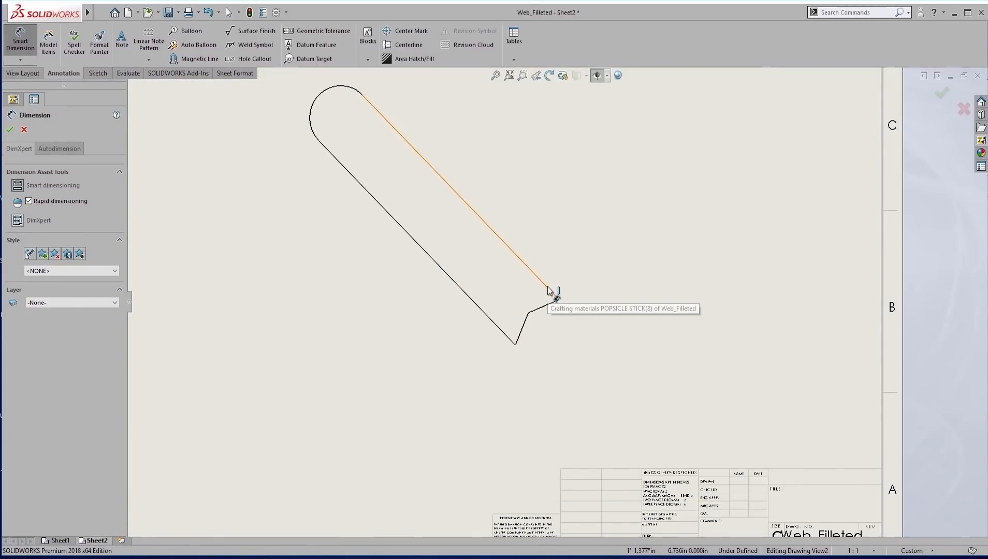
left_click(549, 290)
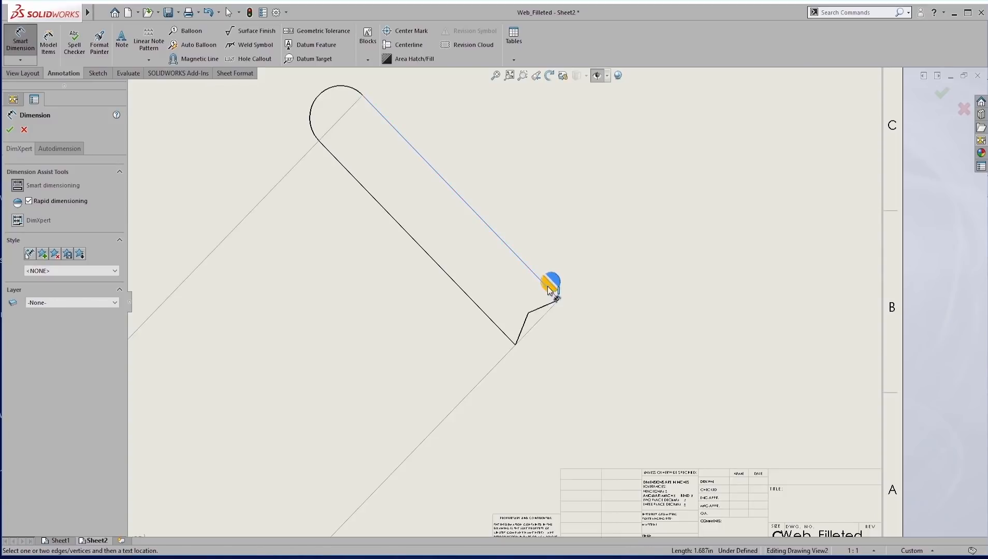
left_click(545, 306)
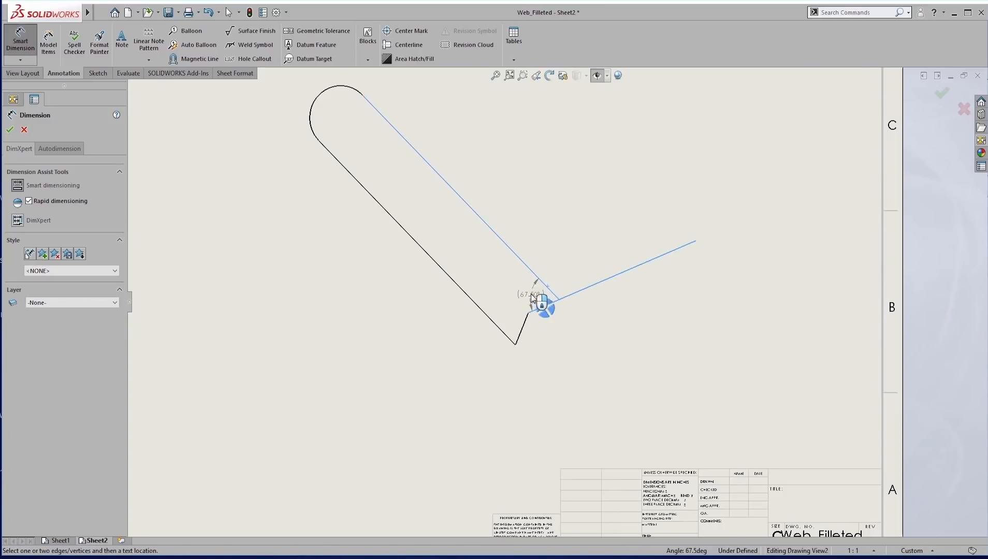
left_click(531, 296)
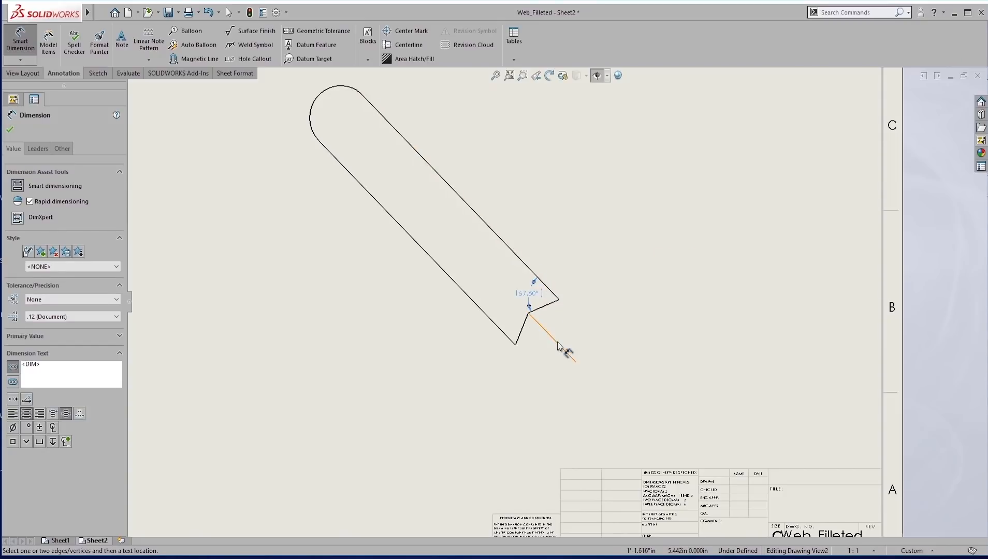
Add an aligned dimension for the lower edge of the notch, from the stick's lower corner to the notch vertex.
left_click(516, 345)
left_click(528, 314)
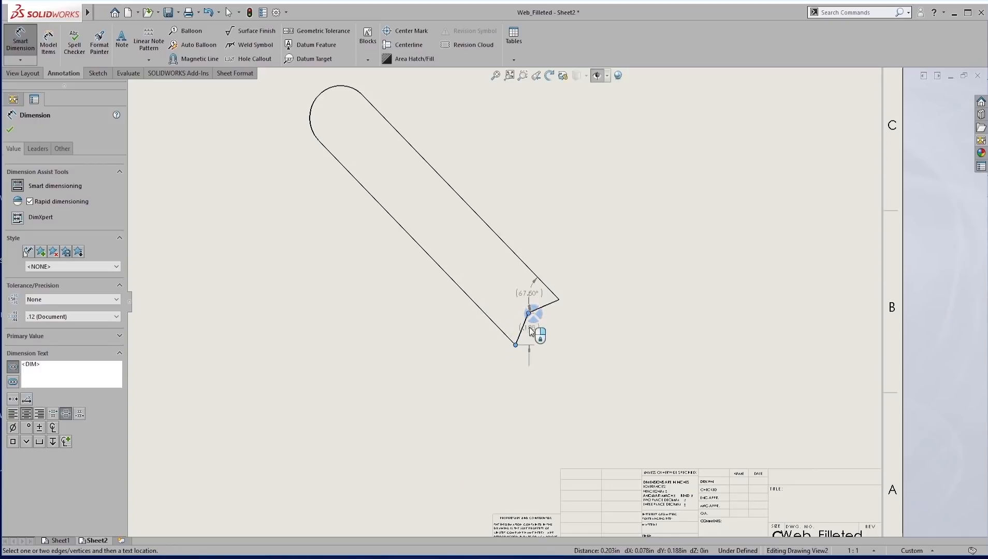
left_click(556, 343)
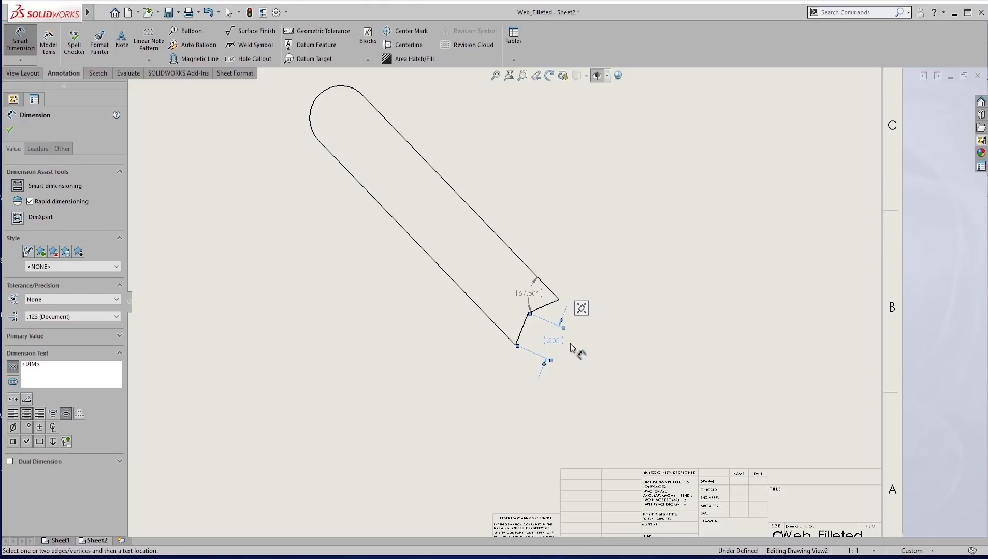
Remove the parentheses from the notch edge dimension and the notch angle dimension.
scroll(570, 344, "down", 2)
left_click(13, 367)
left_click(533, 266)
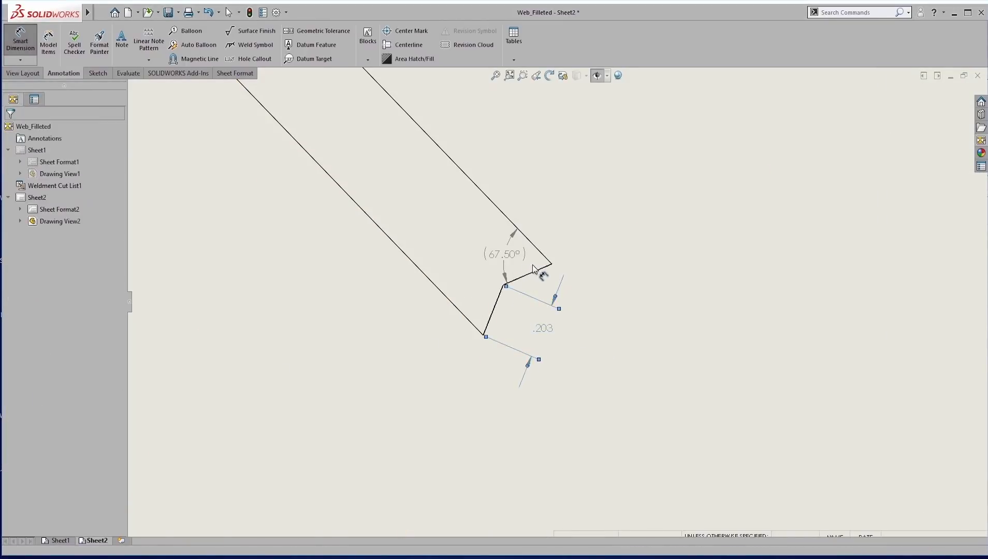
key("Escape")
left_click(503, 256)
left_click(14, 300)
left_click(612, 191)
Dimension the stick's upper long edge and extend the dimension to the outermost point of the rounded end.
scroll(646, 218, "up", 6)
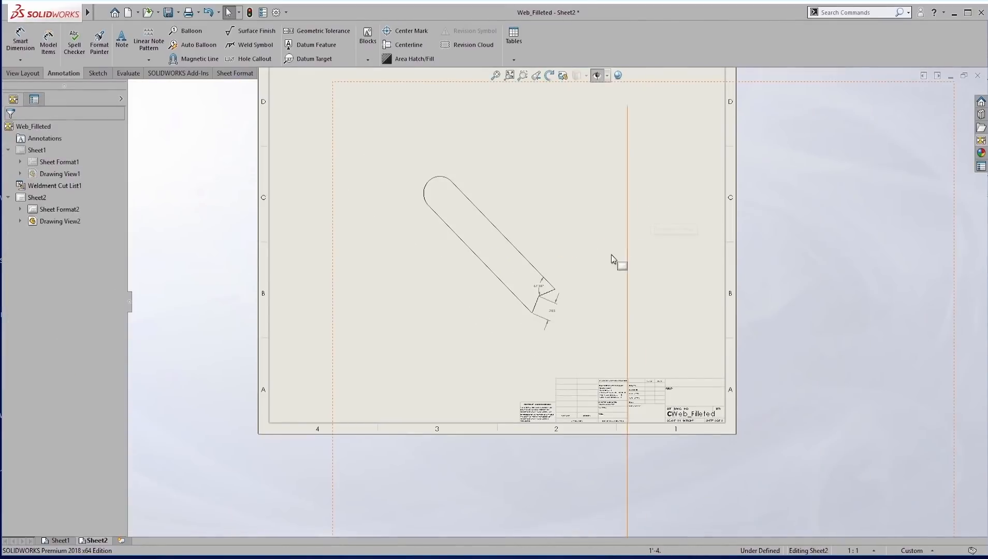
scroll(563, 278, "down", 2)
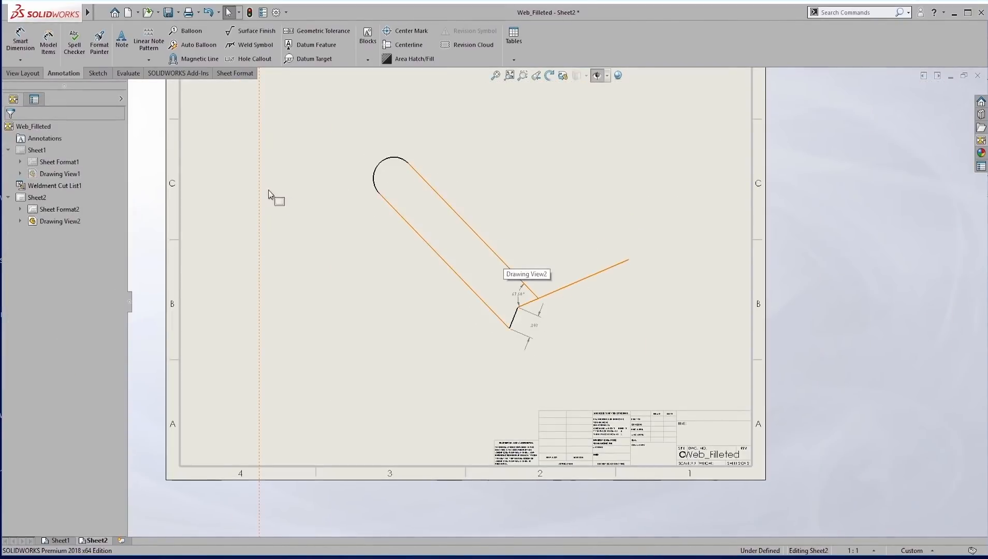
left_click(25, 43)
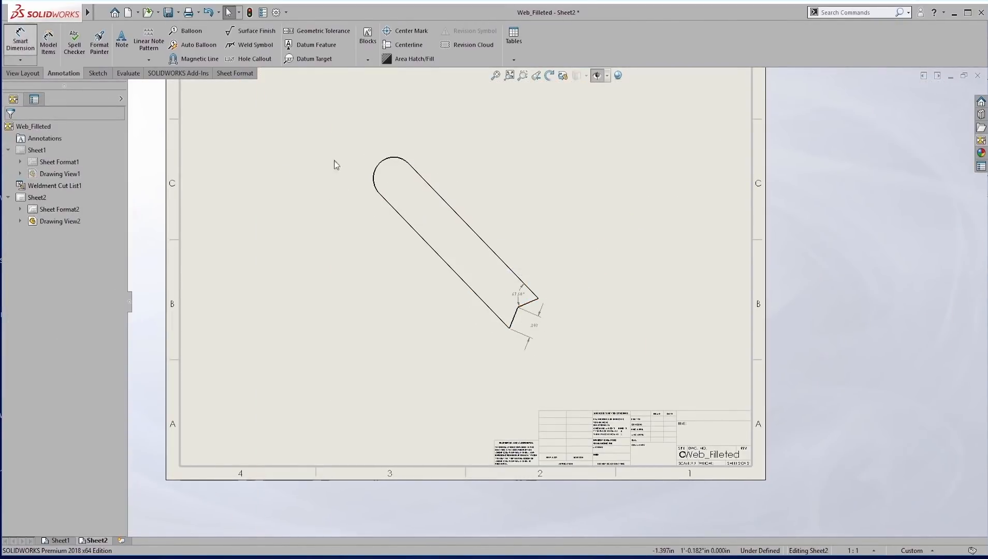
left_click(480, 240)
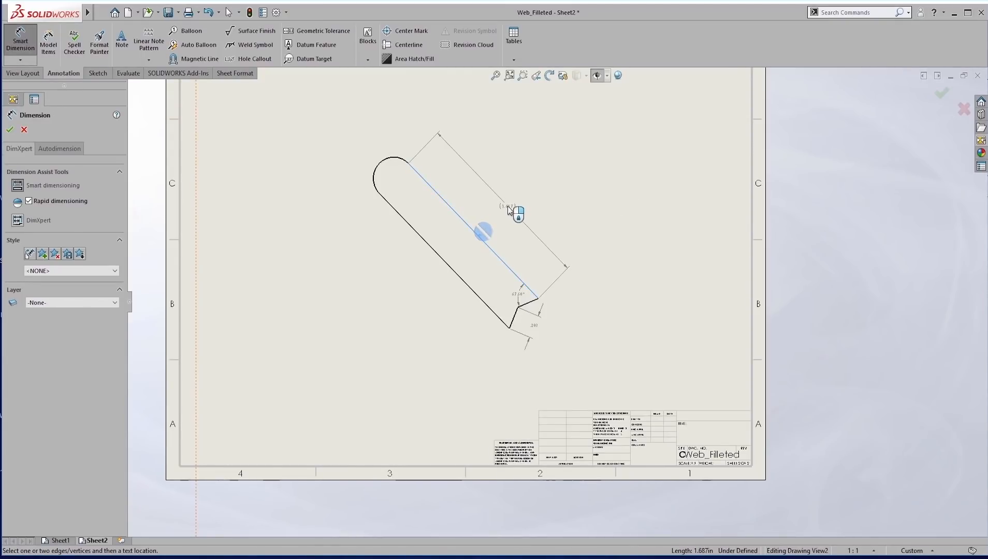
left_click(494, 207)
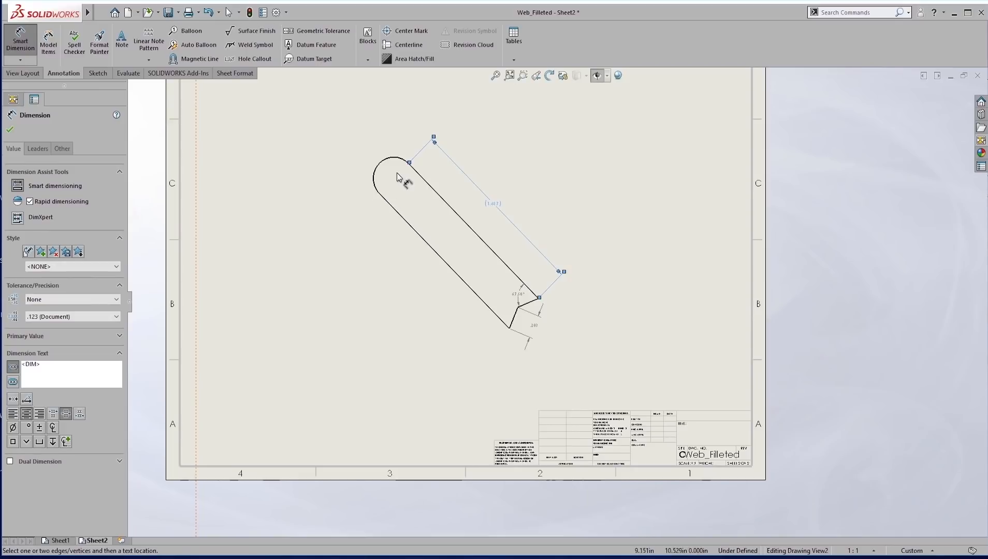
left_click_drag(409, 163, 381, 163)
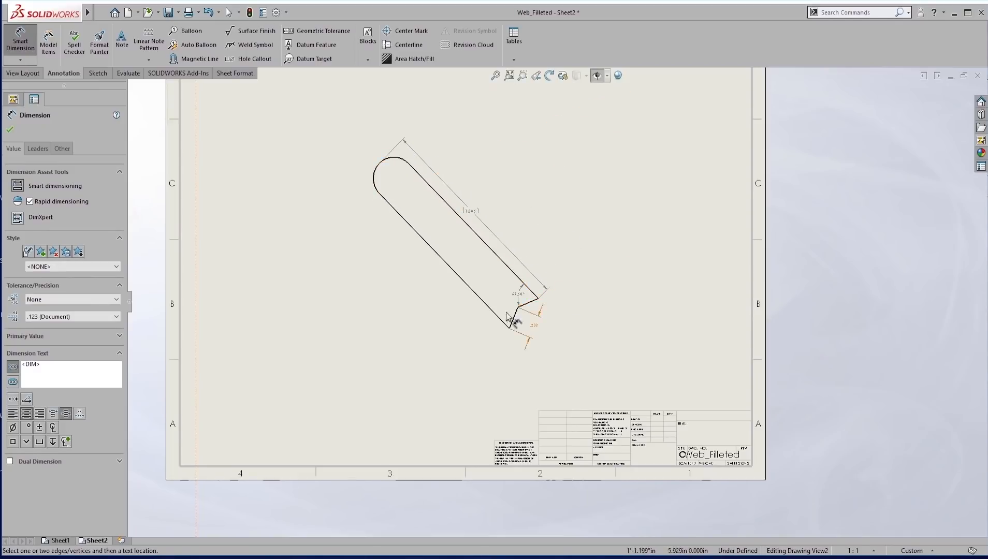
Remove the parentheses from the stick's overall length dimension.
scroll(481, 222, "down", 2)
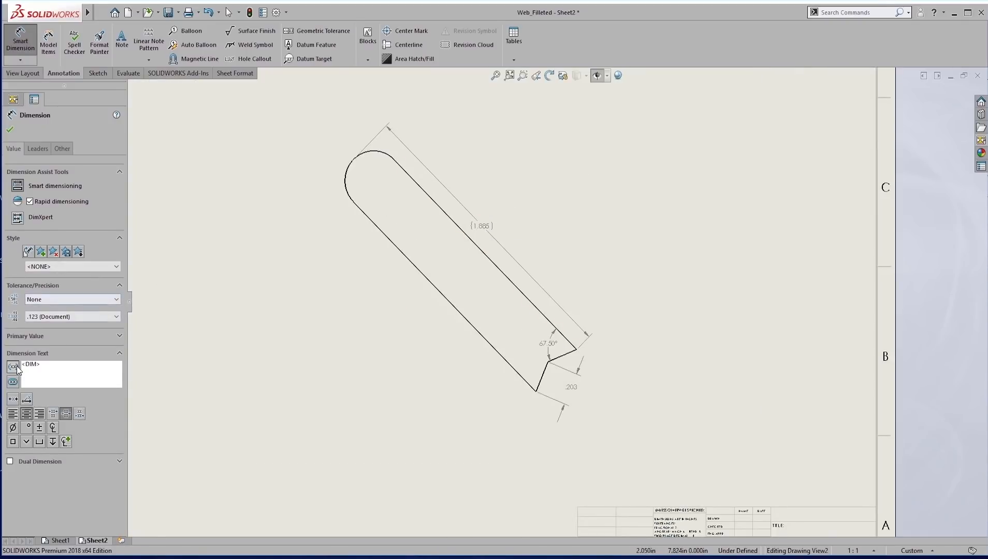
key("Escape")
left_click(386, 363)
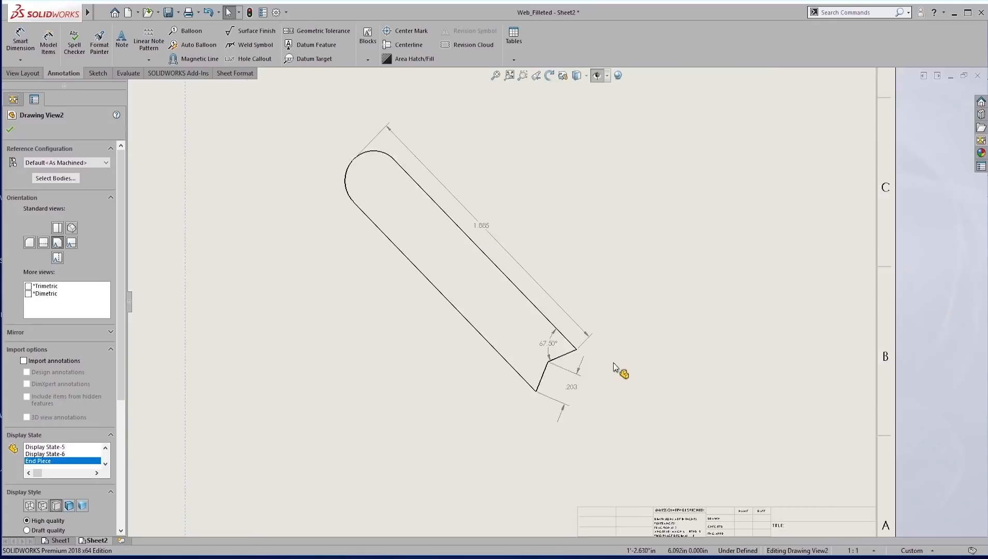
key("f")
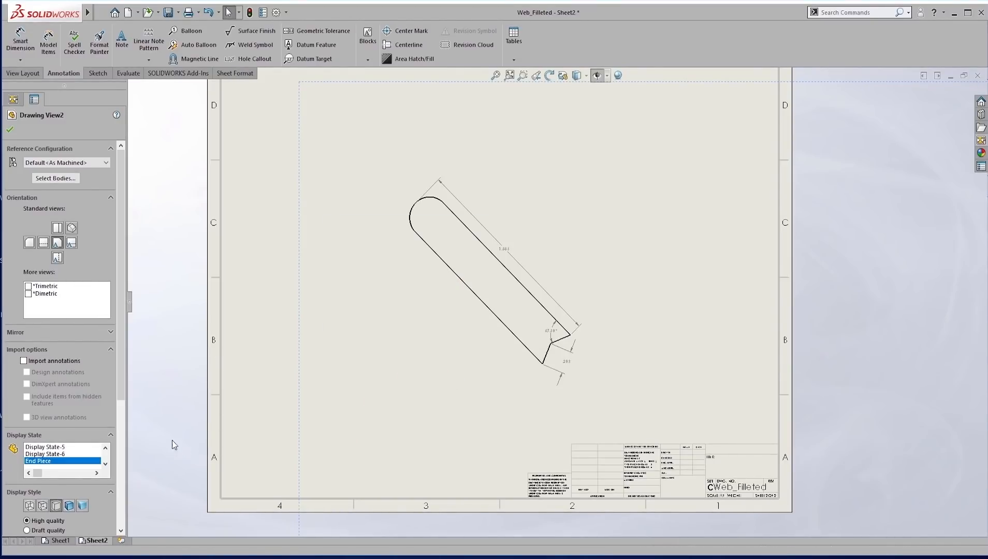
Switch to the Web_Filleted part, check which sticks belong to Cut-List-Item20 through Cut-List-Item23, and return to the drawing.
key("ctrl+Tab")
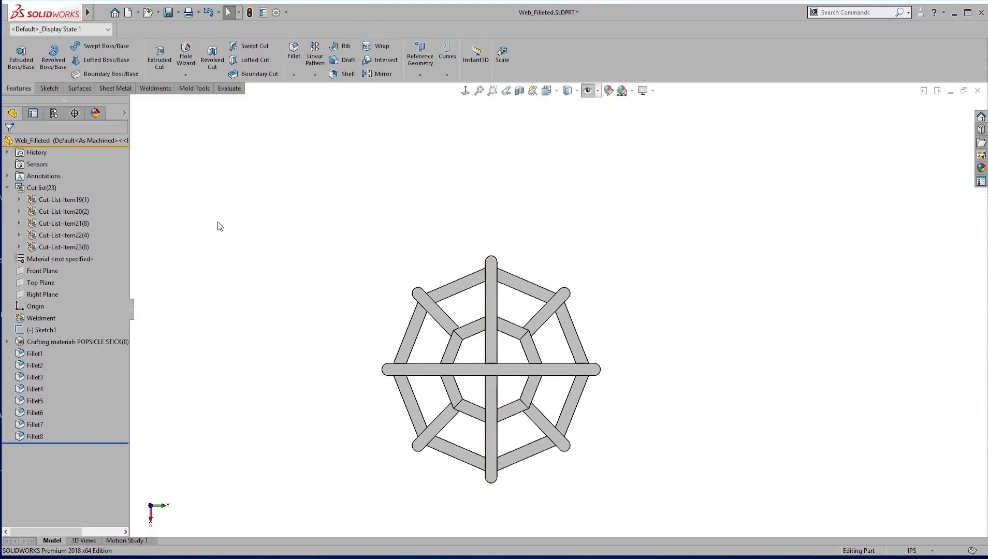
left_click(59, 211)
left_click(72, 224)
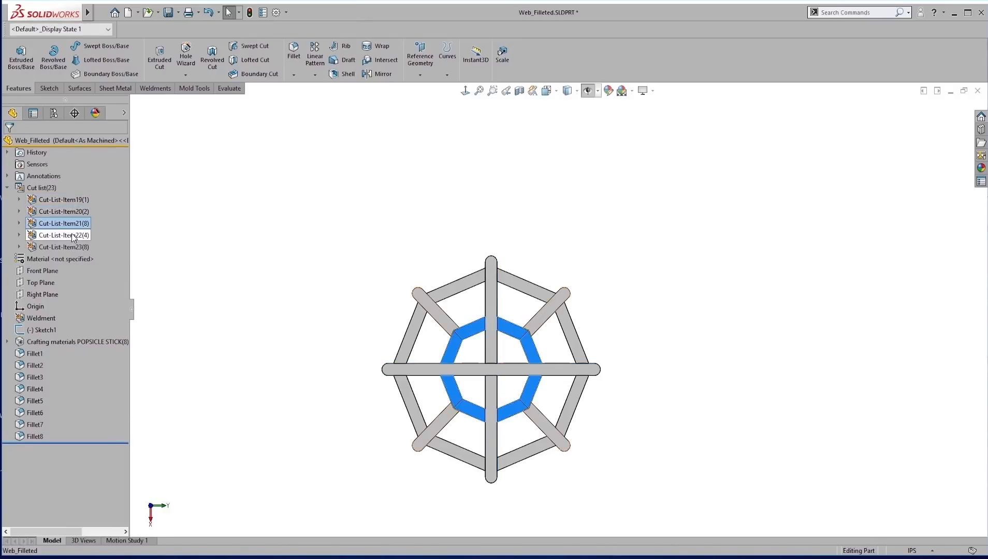
left_click(76, 235)
left_click(74, 247)
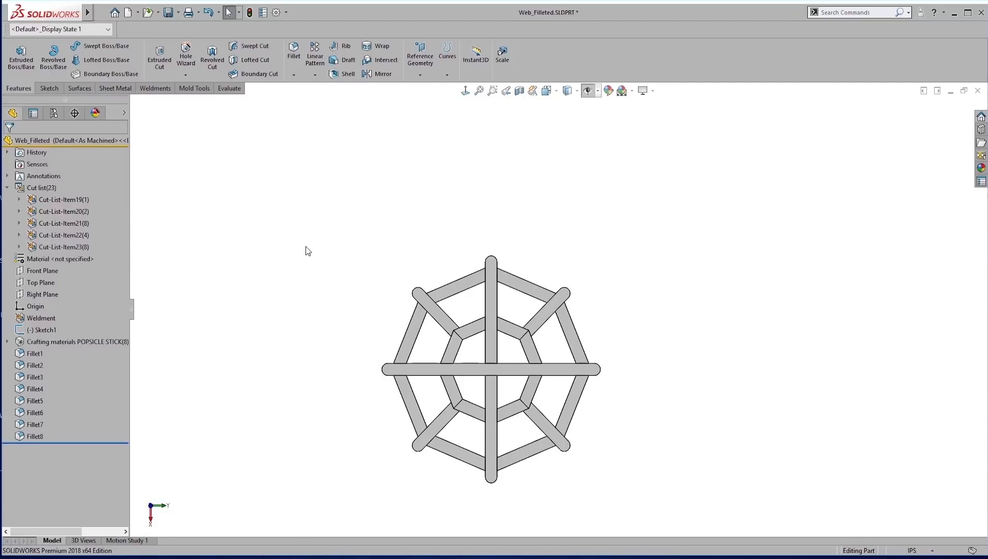
key("ctrl+Tab")
key("ctrl+Tab")
key("ctrl+Tab")
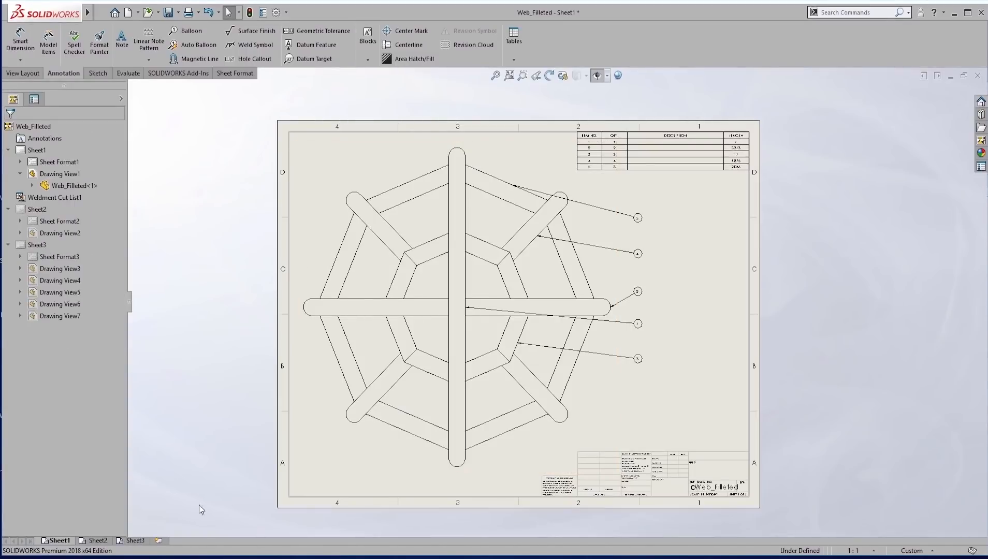
Review the dimensioned single-piece view on Sheet2 and the build-sequence views on Sheet3.
left_click(96, 541)
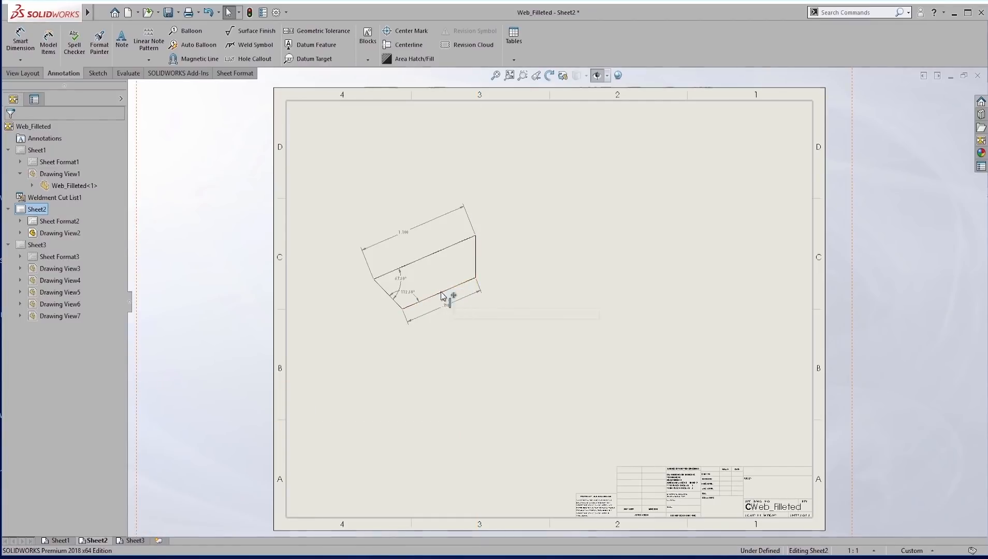
scroll(448, 304, "down", 2)
left_click(134, 540)
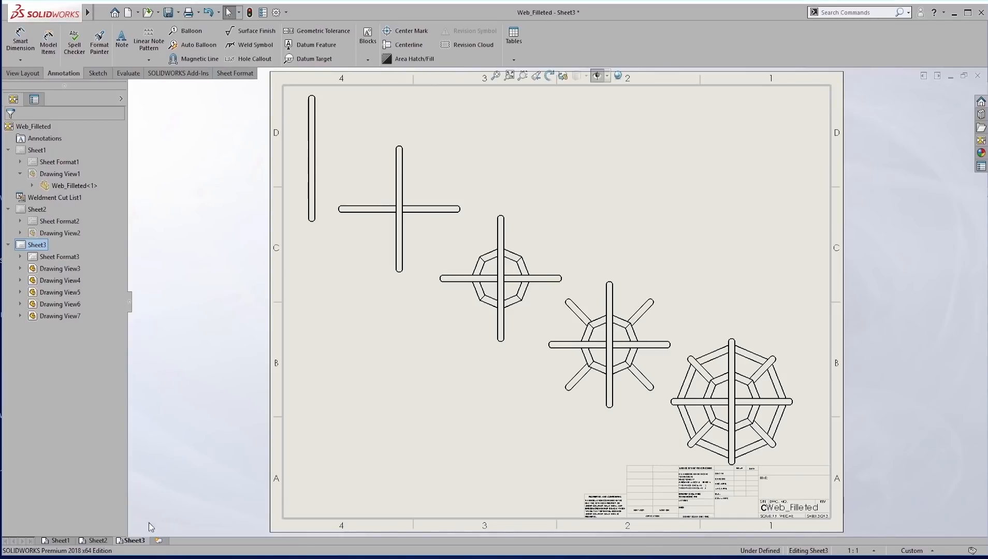
Switch the dimensioned piece view on Sheet2 from its custom scale to the sheet scale.
left_click(96, 542)
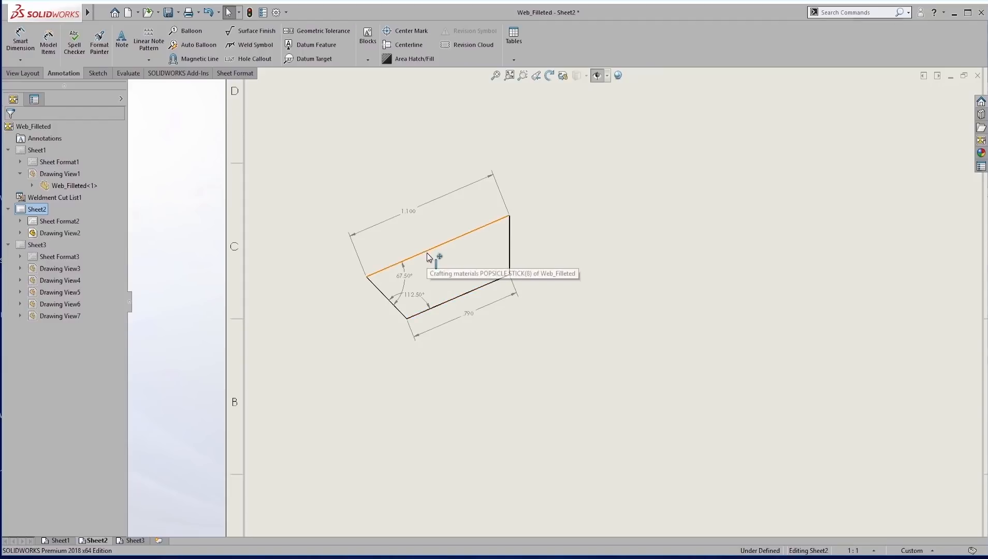
left_click(428, 255)
left_click_drag(123, 366, 126, 504)
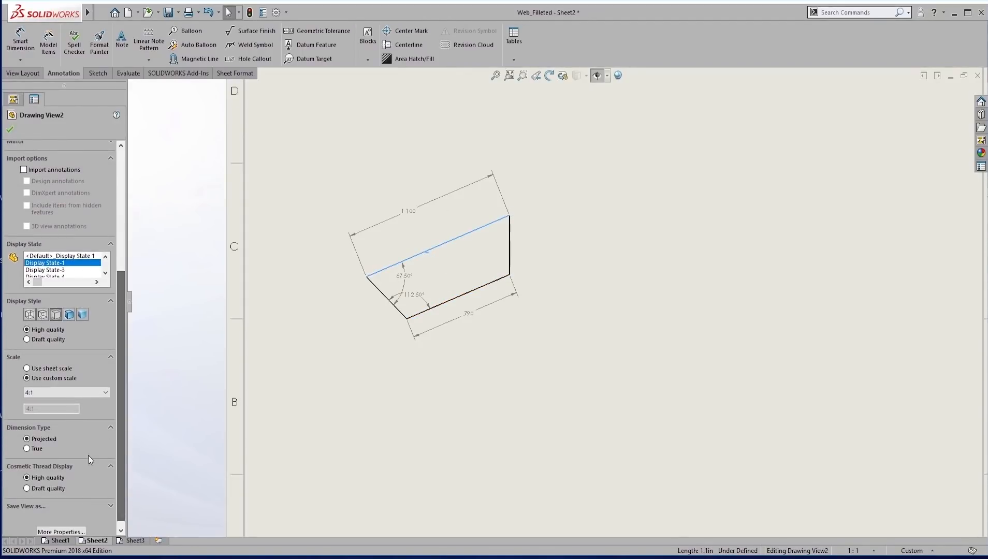
left_click(28, 369)
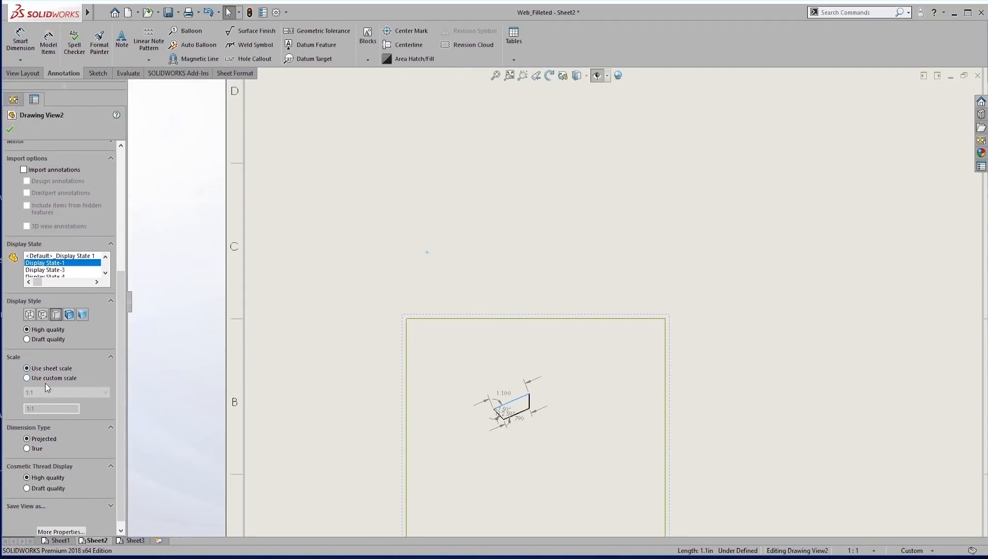
left_click(766, 415)
key("f")
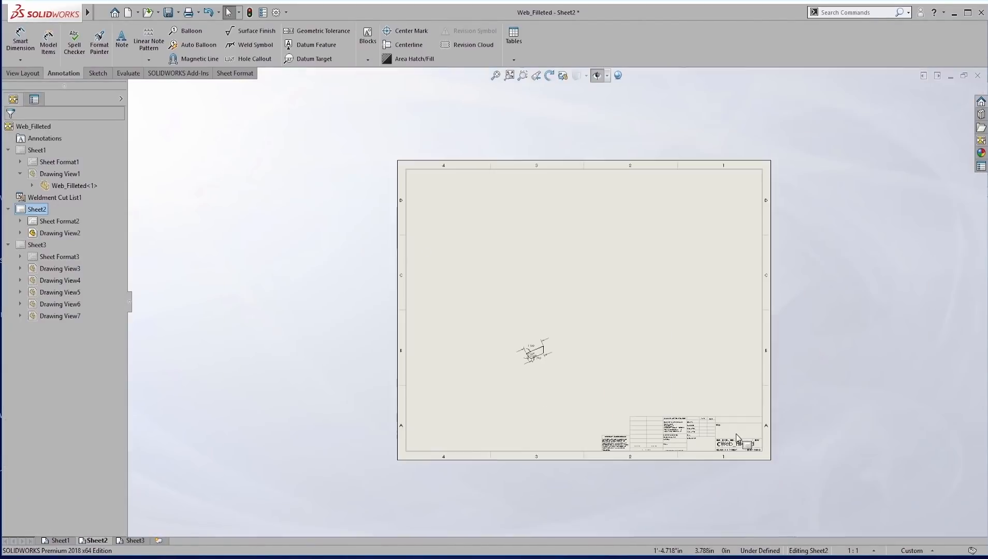
Examine the rescaled piece view and its dimensions on Sheet2, and return to Sheet1.
scroll(558, 390, "down", 5)
scroll(565, 321, "down", 2)
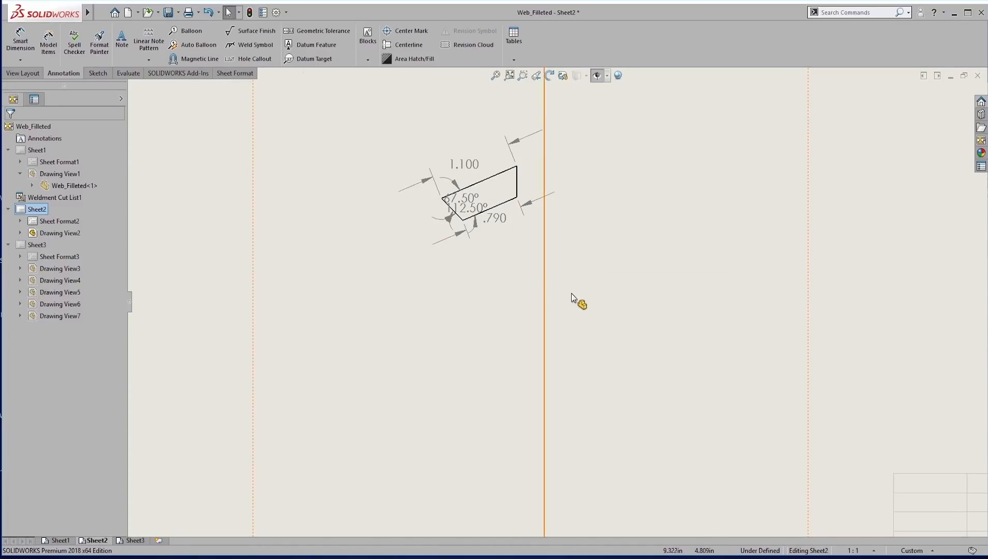
scroll(615, 302, "up", 4)
scroll(614, 303, "up", 2)
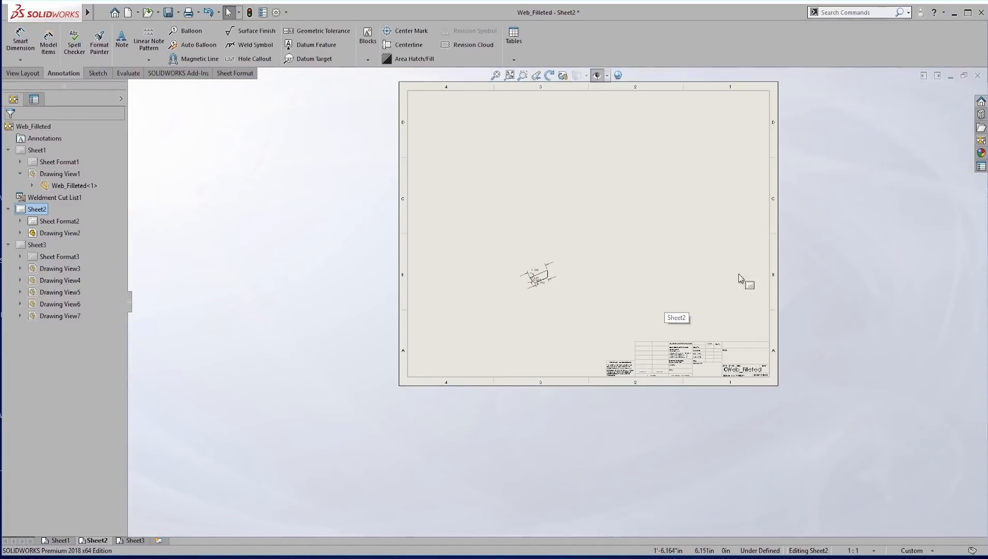
scroll(569, 356, "up", 1)
left_click(62, 540)
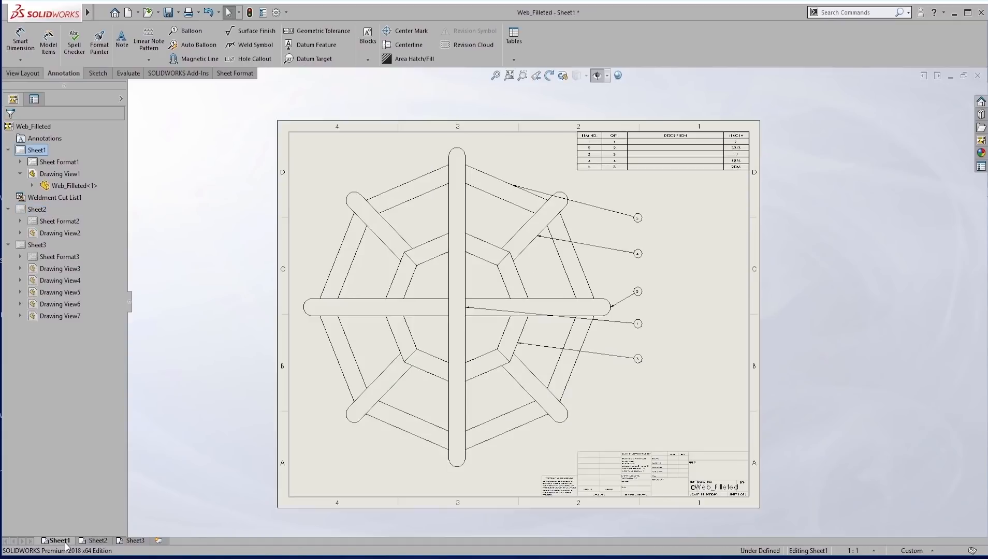